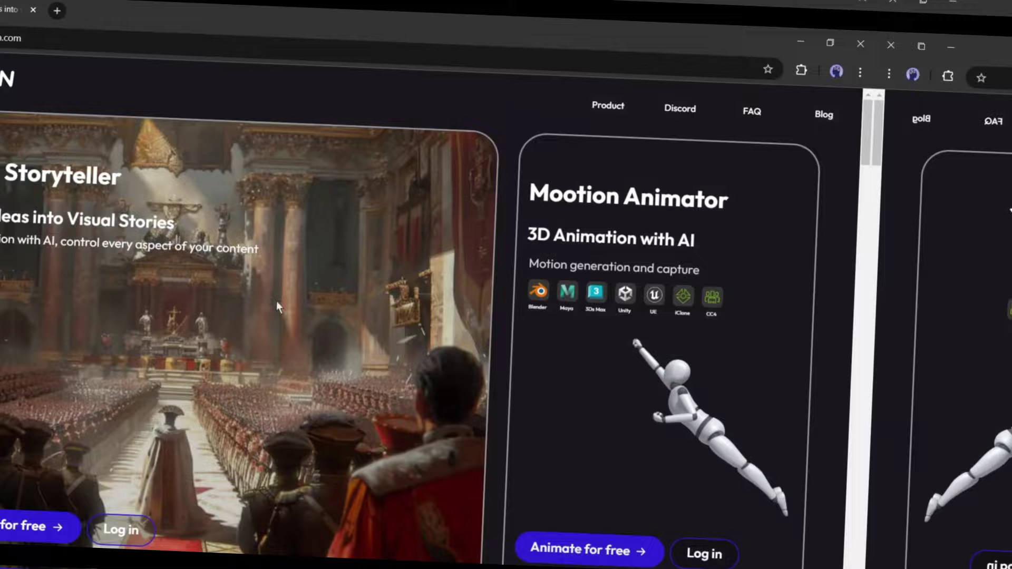
Examine the Mootion homepage's Storyteller and Animator feature sections
{"action": "scroll", "coordinate": [353, 305], "scroll_direction": "down", "scroll_amount": 5}
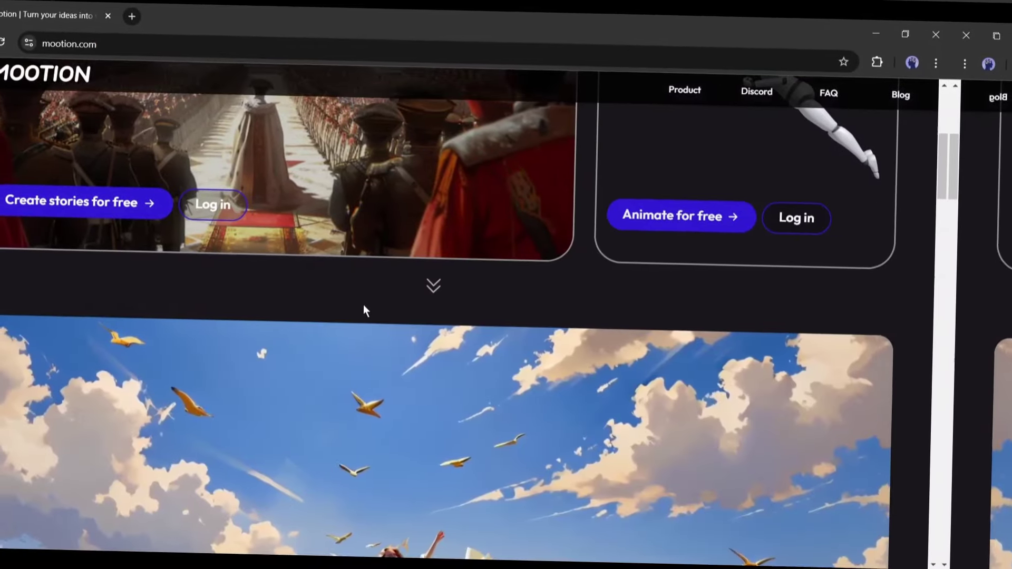
{"action": "scroll", "coordinate": [369, 304], "scroll_direction": "down", "scroll_amount": 4}
{"action": "scroll", "coordinate": [385, 322], "scroll_direction": "down", "scroll_amount": 8}
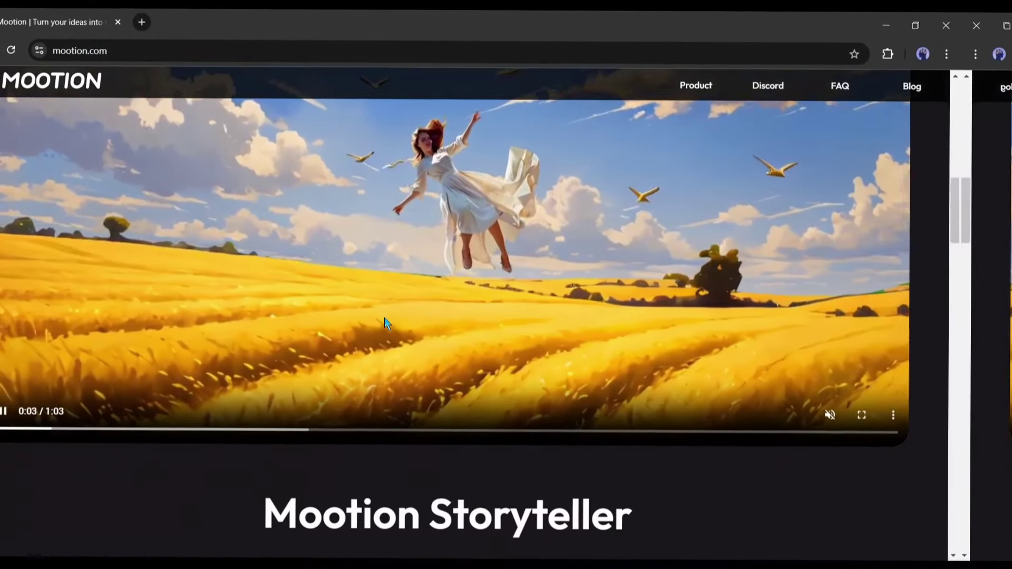
{"action": "scroll", "coordinate": [385, 322], "scroll_direction": "down", "scroll_amount": 3}
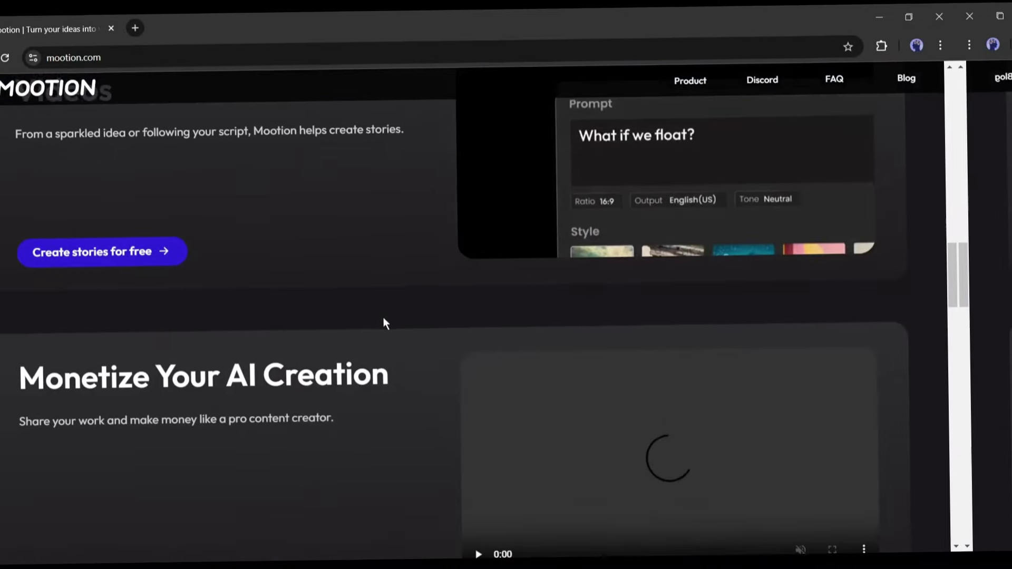
{"action": "scroll", "coordinate": [378, 323], "scroll_direction": "down", "scroll_amount": 3}
{"action": "scroll", "coordinate": [369, 322], "scroll_direction": "down", "scroll_amount": 5}
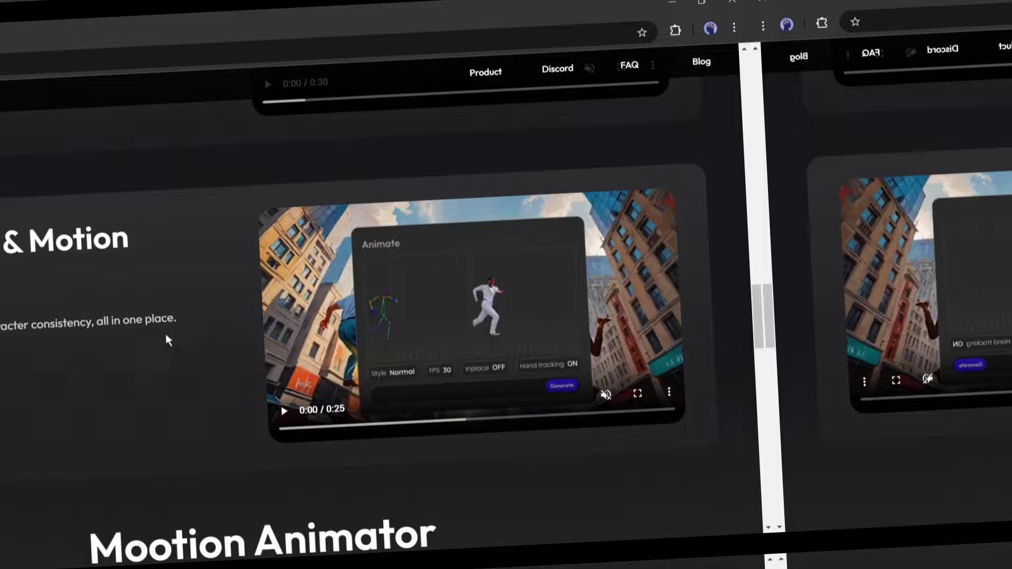
{"action": "scroll", "coordinate": [278, 323], "scroll_direction": "down", "scroll_amount": 4}
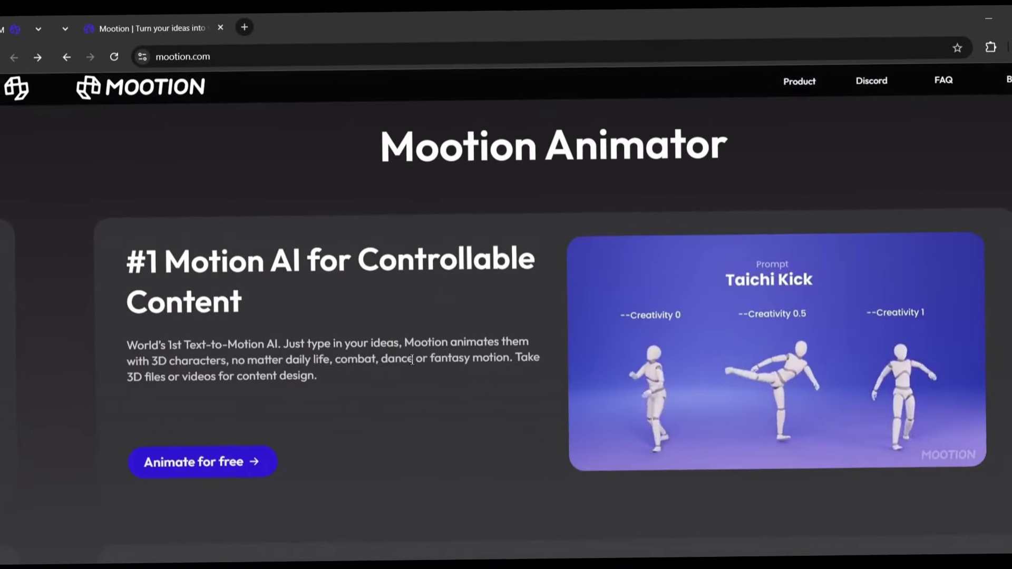
{"action": "scroll", "coordinate": [529, 367], "scroll_direction": "down", "scroll_amount": 5}
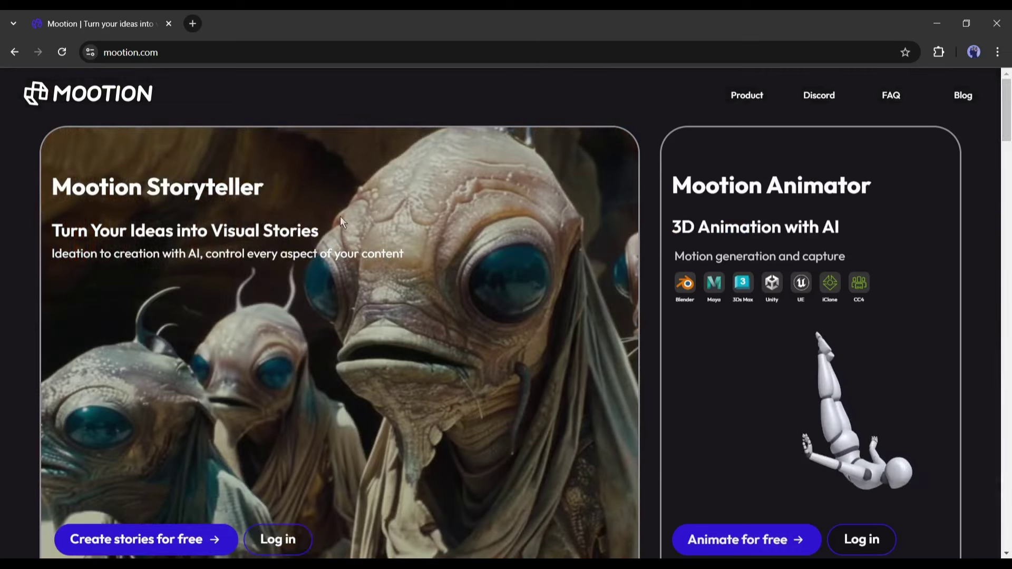
Open the free story creation workspace of Mootion Storyteller from the homepage
{"action": "scroll", "coordinate": [340, 217], "scroll_direction": "down", "scroll_amount": 1}
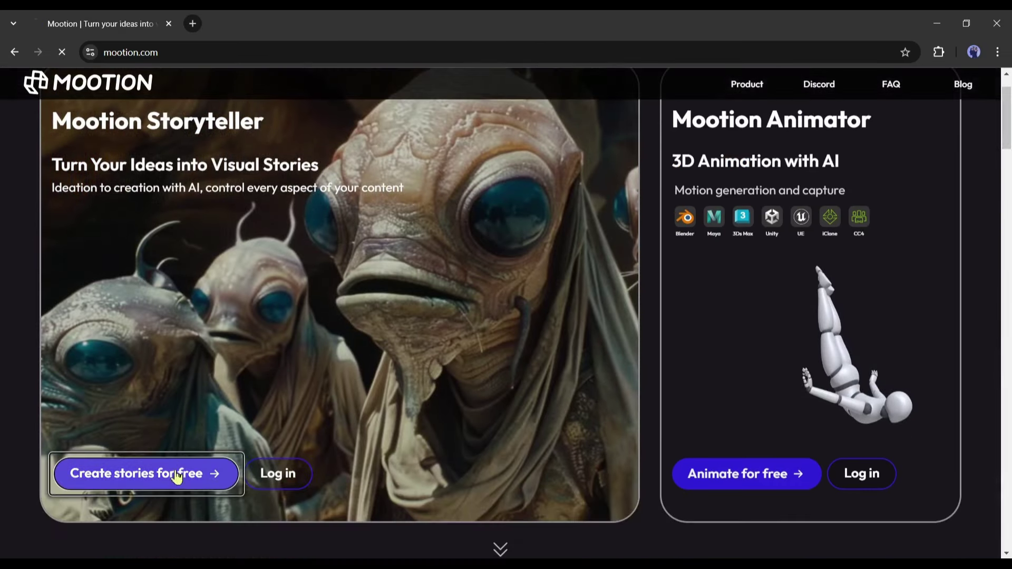
{"action": "left_click", "coordinate": [127, 477]}
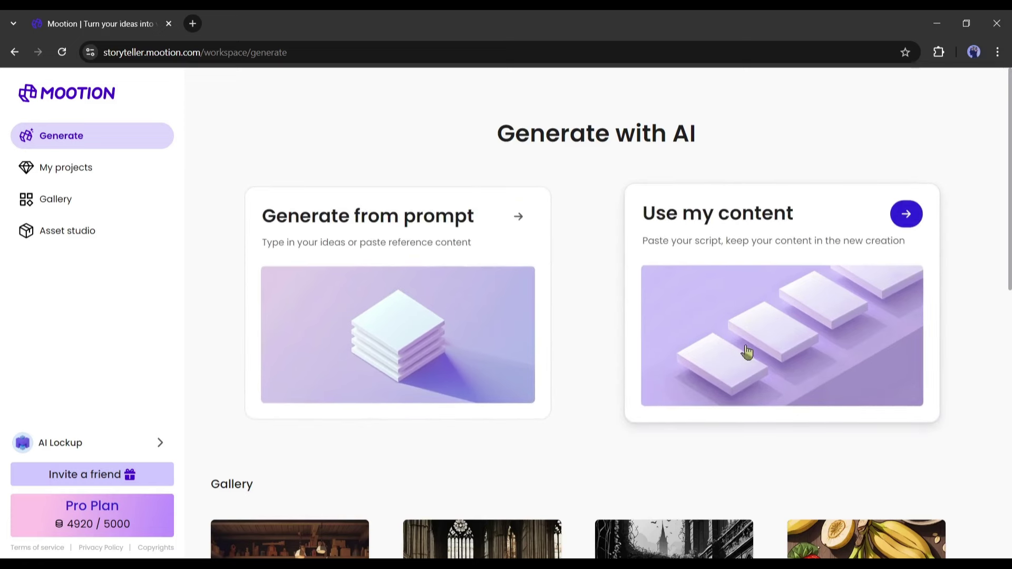
Browse the example stories in the full gallery and return to the Generate page
{"action": "scroll", "coordinate": [657, 350], "scroll_direction": "down", "scroll_amount": 10}
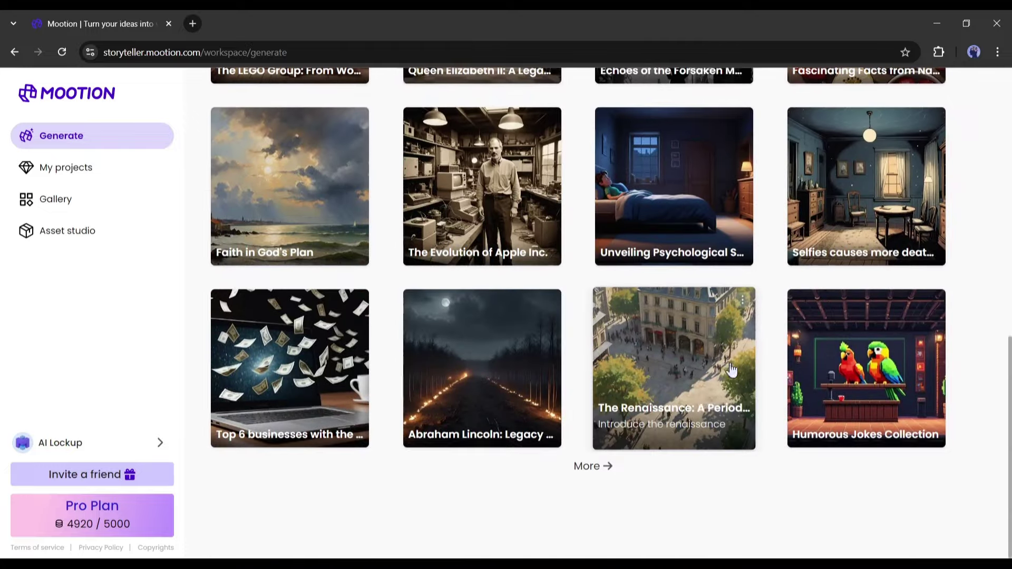
{"action": "left_click", "coordinate": [593, 466]}
{"action": "scroll", "coordinate": [671, 369], "scroll_direction": "down", "scroll_amount": 10}
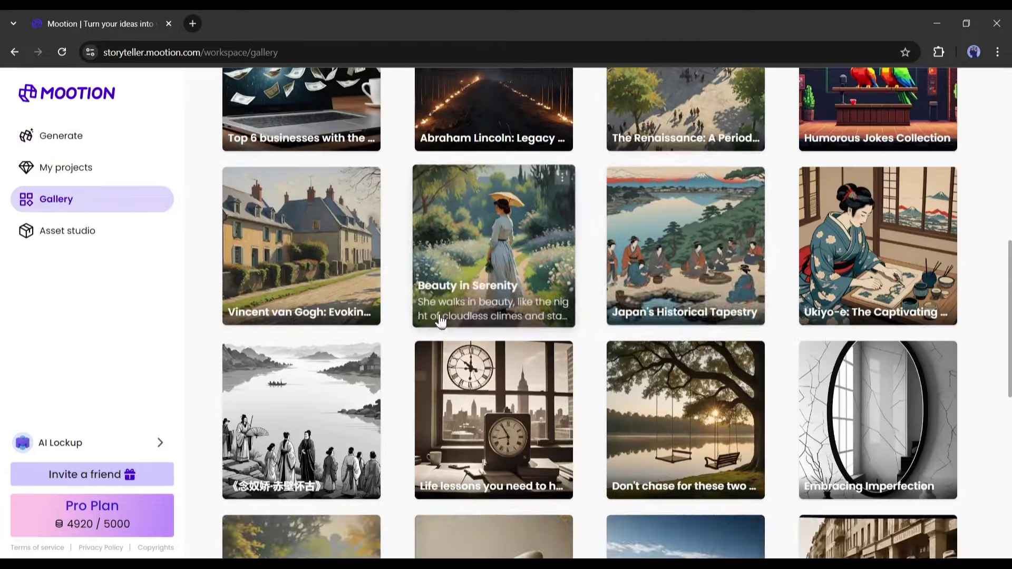
{"action": "scroll", "coordinate": [441, 321], "scroll_direction": "up", "scroll_amount": 10}
{"action": "left_click", "coordinate": [108, 136]}
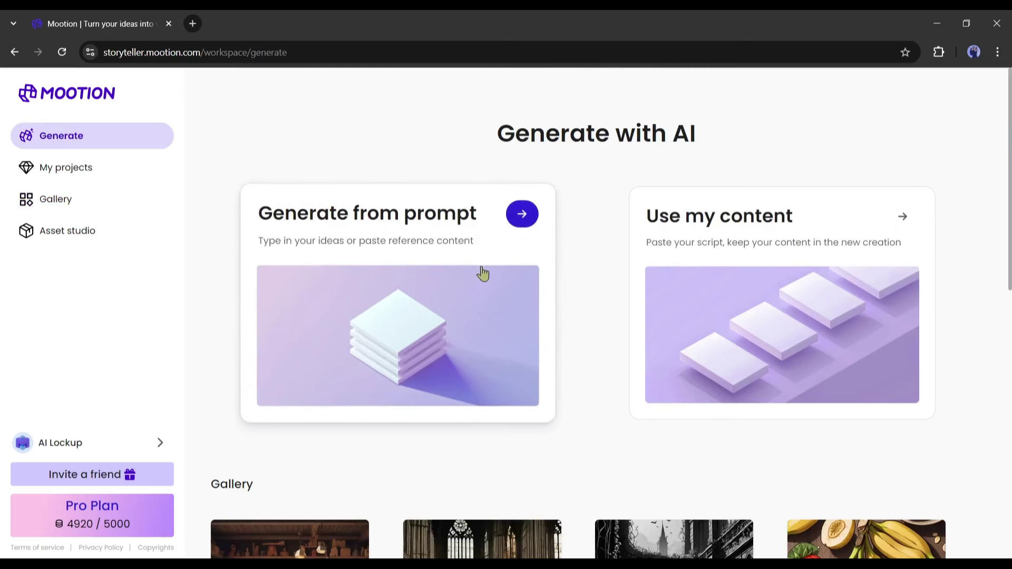
Start a new story from a prompt and enter "A bed time story of Unicorns for Kids"
{"action": "left_click", "coordinate": [461, 275]}
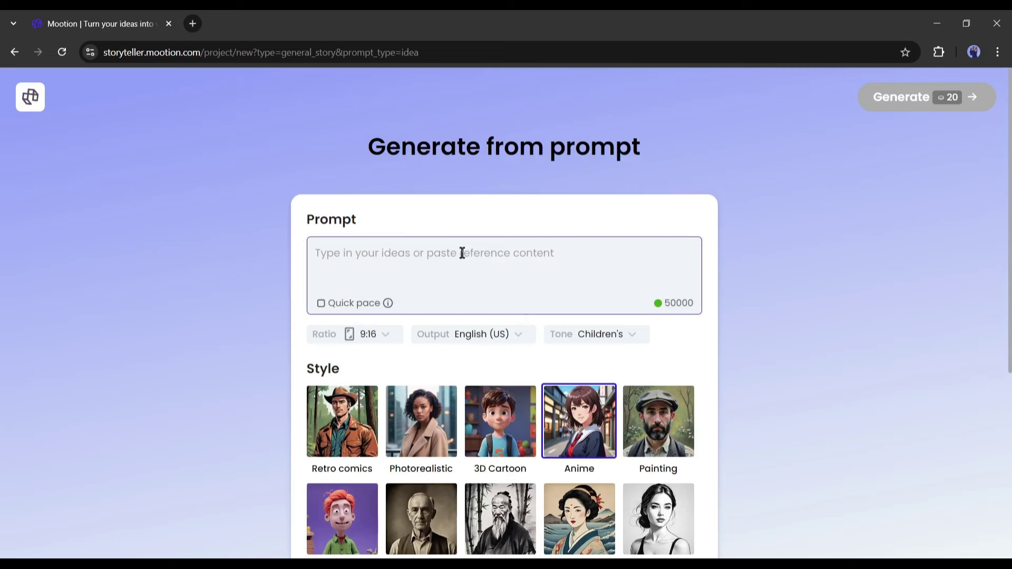
{"action": "type", "text": "A bed "}
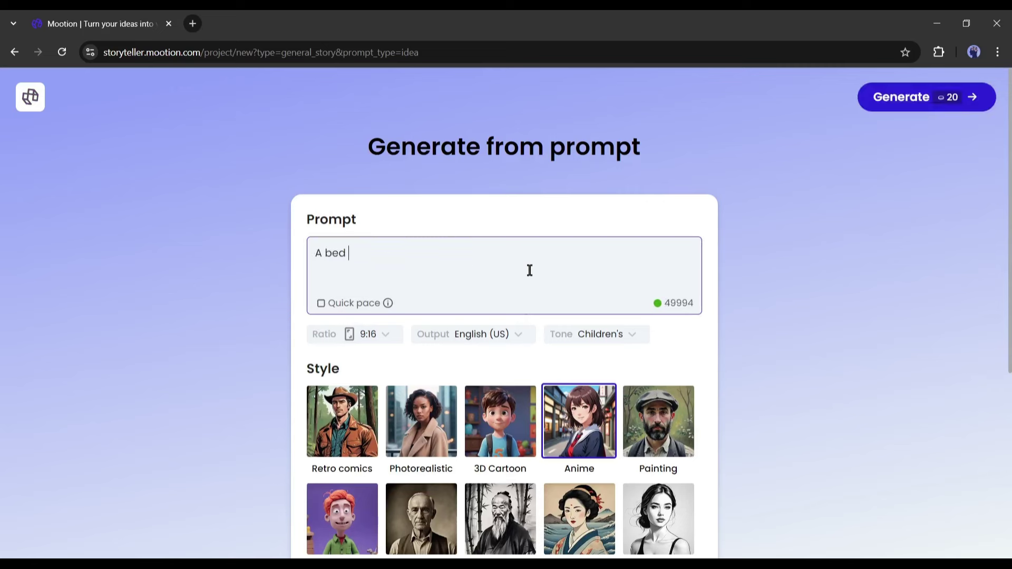
{"action": "type", "text": "time story of Unicorns "}
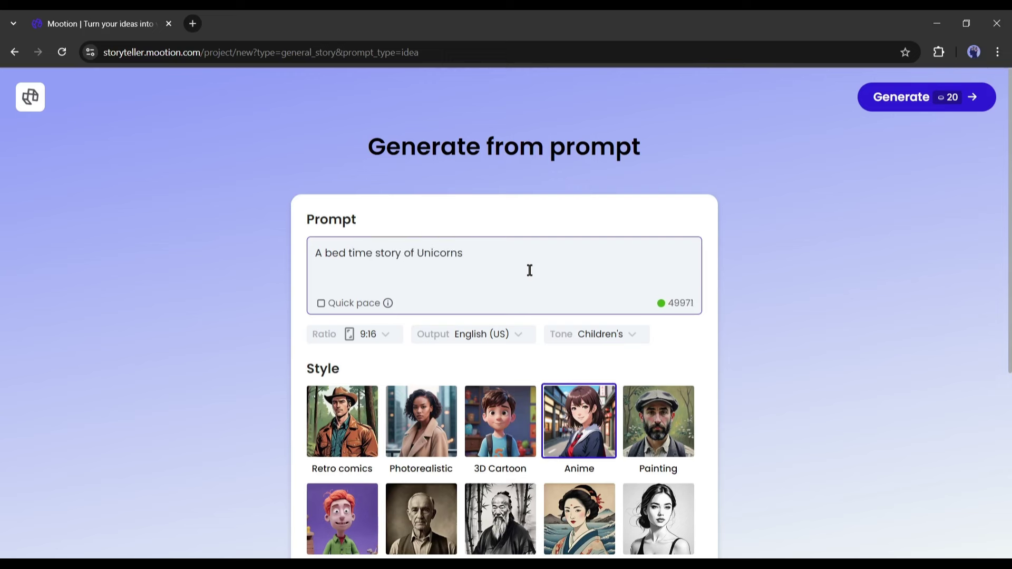
{"action": "type", "text": "for Kids"}
{"action": "left_click", "coordinate": [320, 303]}
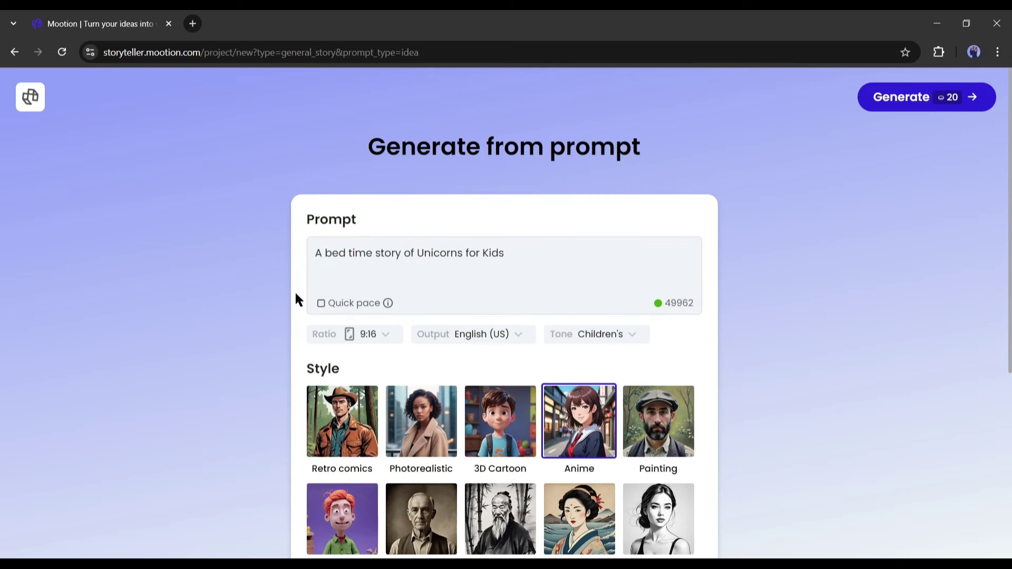
Set the story's ratio to 9:16 (1080 x 1920)
{"action": "scroll", "coordinate": [295, 299], "scroll_direction": "down", "scroll_amount": 1}
{"action": "left_click", "coordinate": [339, 274]}
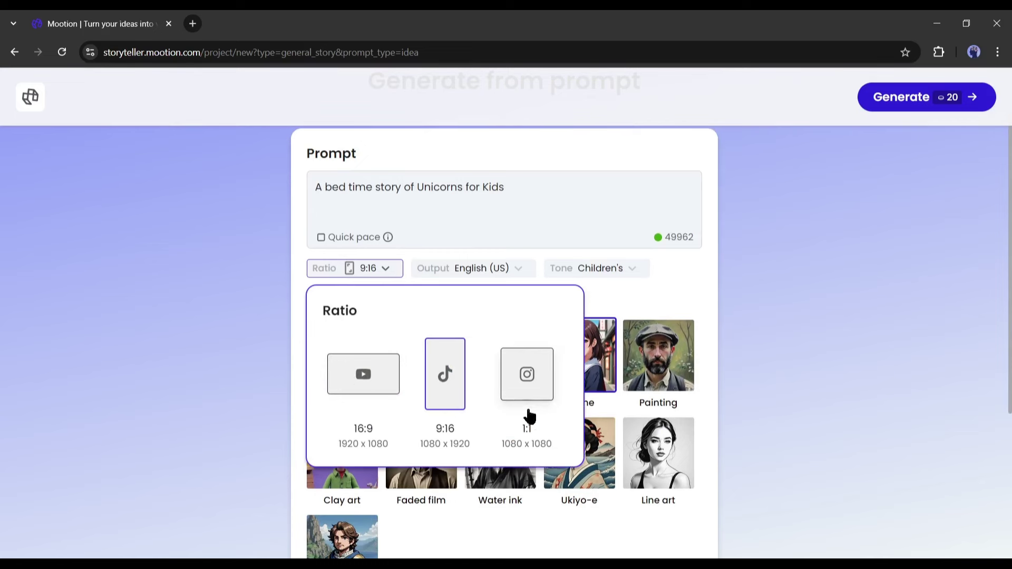
{"action": "left_click", "coordinate": [450, 382]}
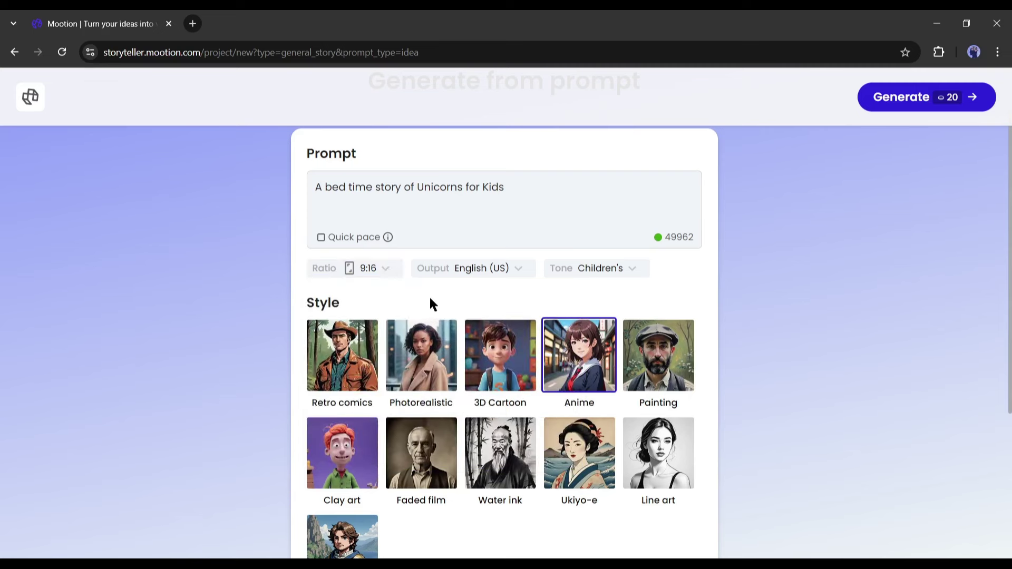
Review the output languages, keeping English (US), and choose the Children's tone for the story
{"action": "left_click", "coordinate": [483, 270]}
{"action": "scroll", "coordinate": [482, 374], "scroll_direction": "down", "scroll_amount": 3}
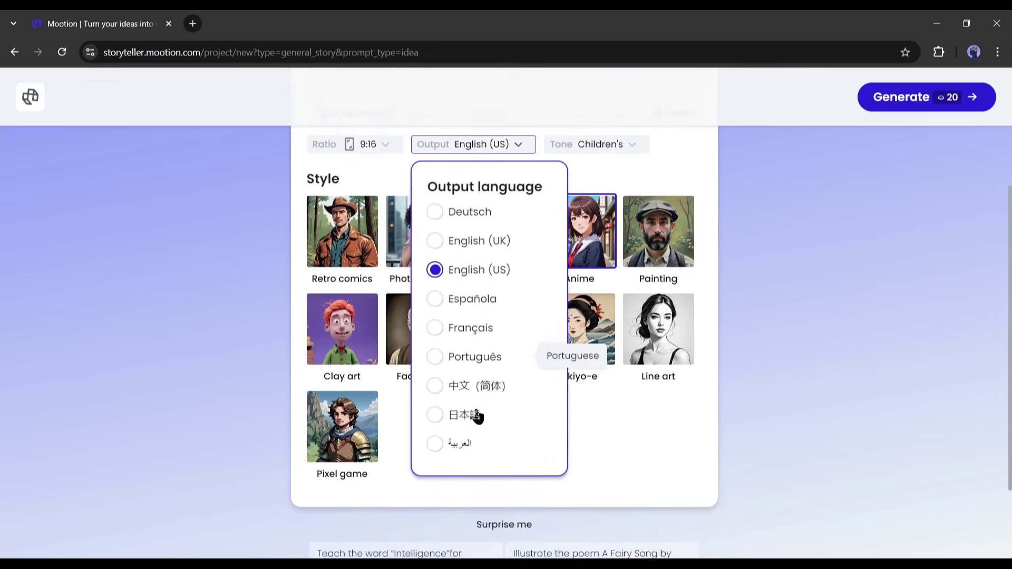
{"action": "scroll", "coordinate": [468, 434], "scroll_direction": "up", "scroll_amount": 3}
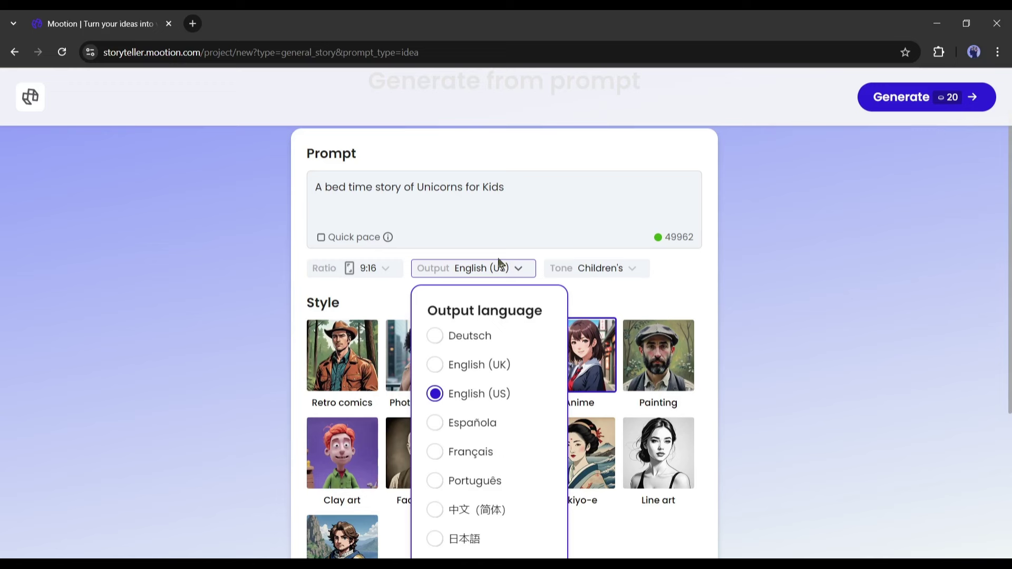
{"action": "left_click", "coordinate": [615, 274]}
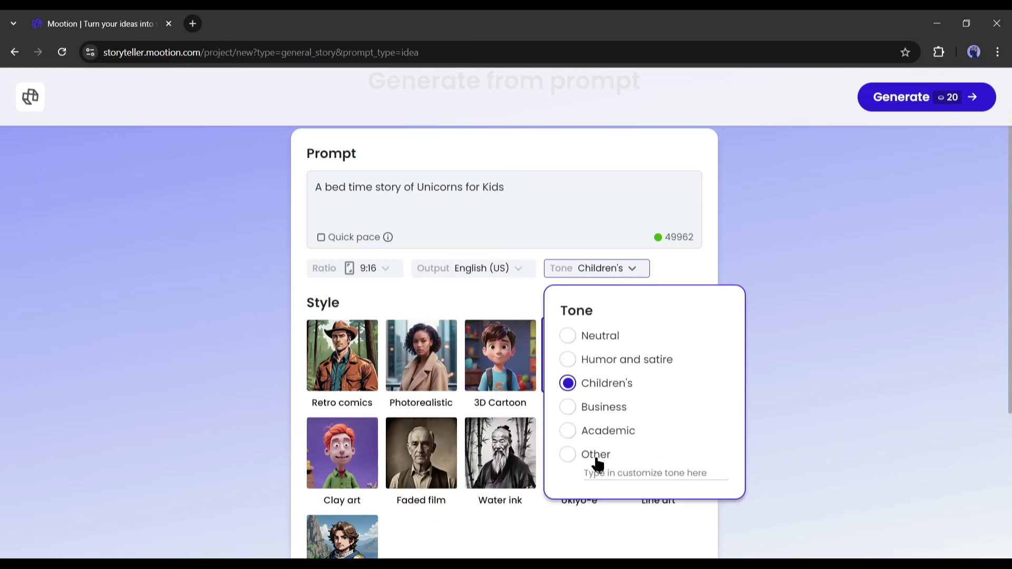
{"action": "left_click", "coordinate": [566, 385]}
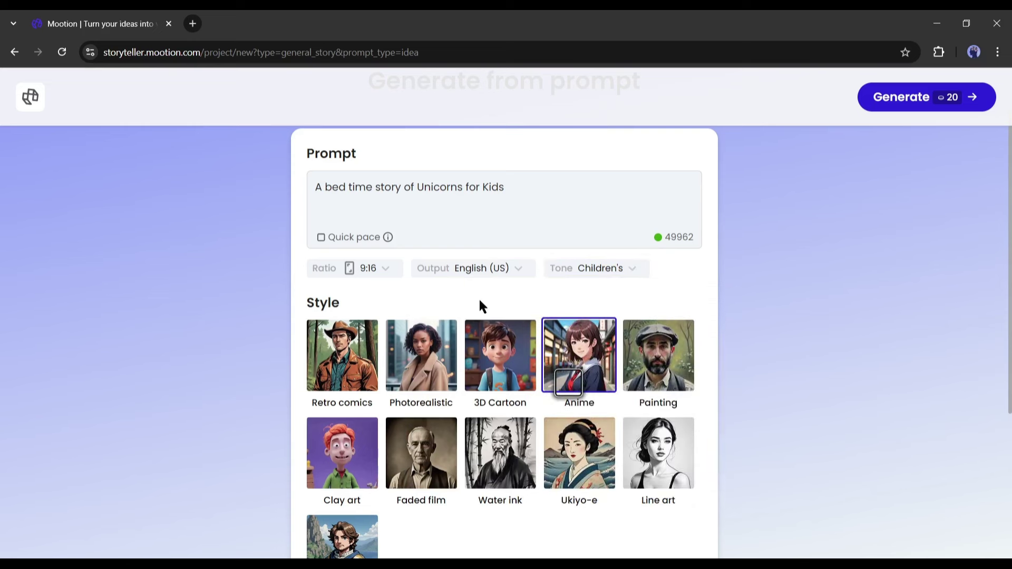
Choose the Retro comics style and generate the unicorn story
{"action": "scroll", "coordinate": [358, 381], "scroll_direction": "down", "scroll_amount": 3}
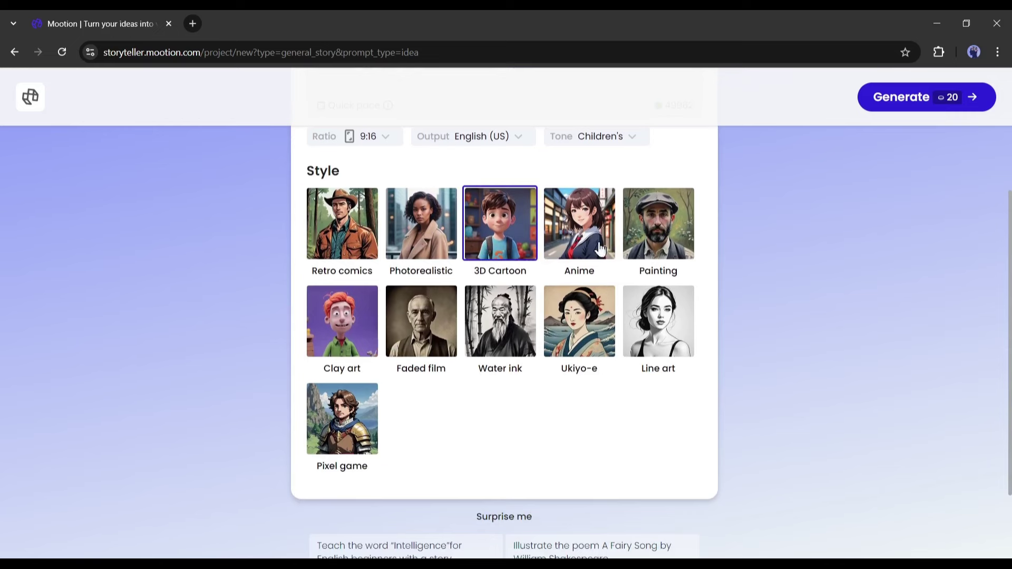
{"action": "scroll", "coordinate": [359, 422], "scroll_direction": "down", "scroll_amount": 3}
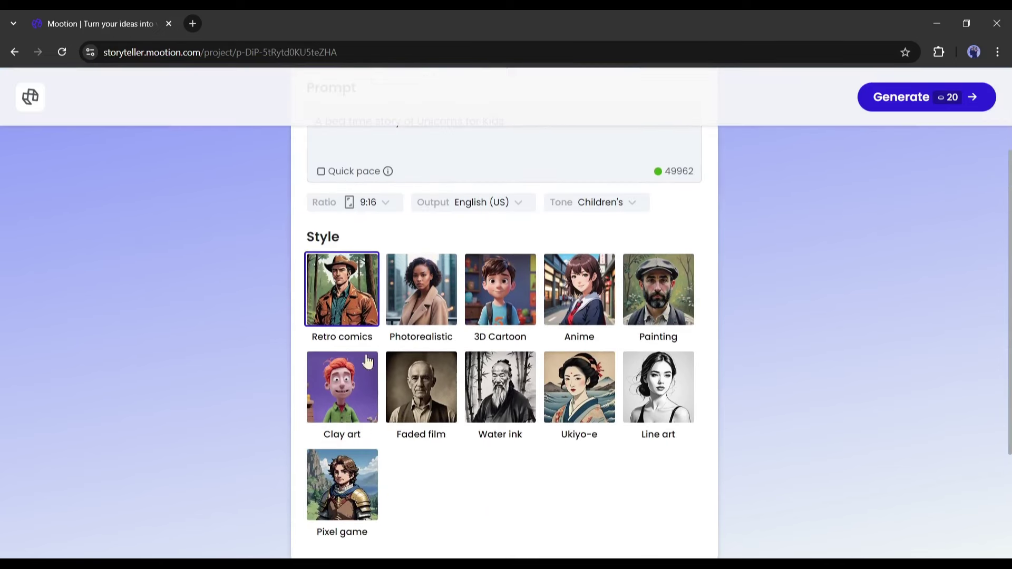
{"action": "scroll", "coordinate": [358, 304], "scroll_direction": "up", "scroll_amount": 3}
{"action": "left_click", "coordinate": [952, 100]}
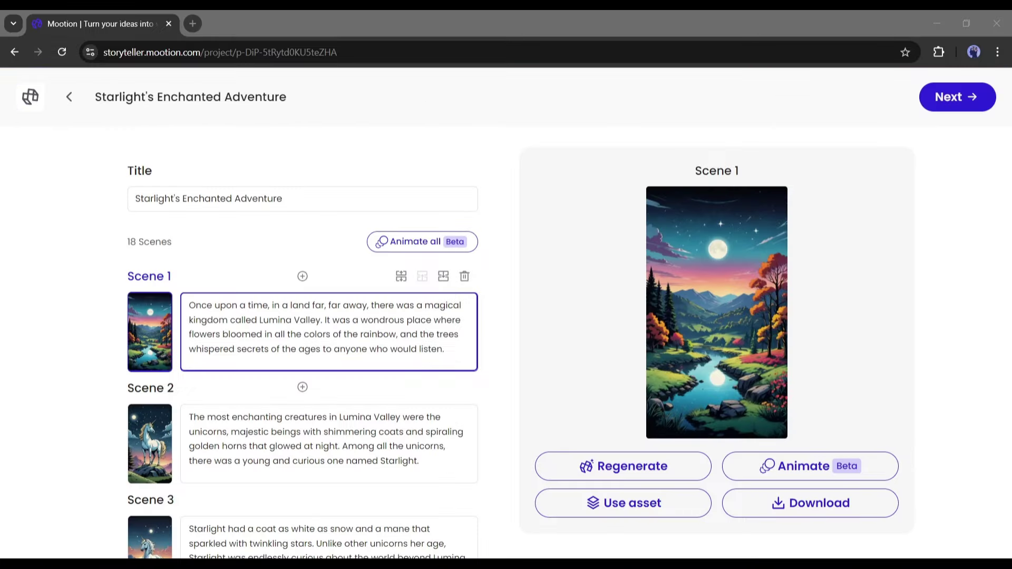
Review the generated story's scene texts and images down to Scene 18 and back to Scene 1
{"action": "left_click", "coordinate": [385, 161]}
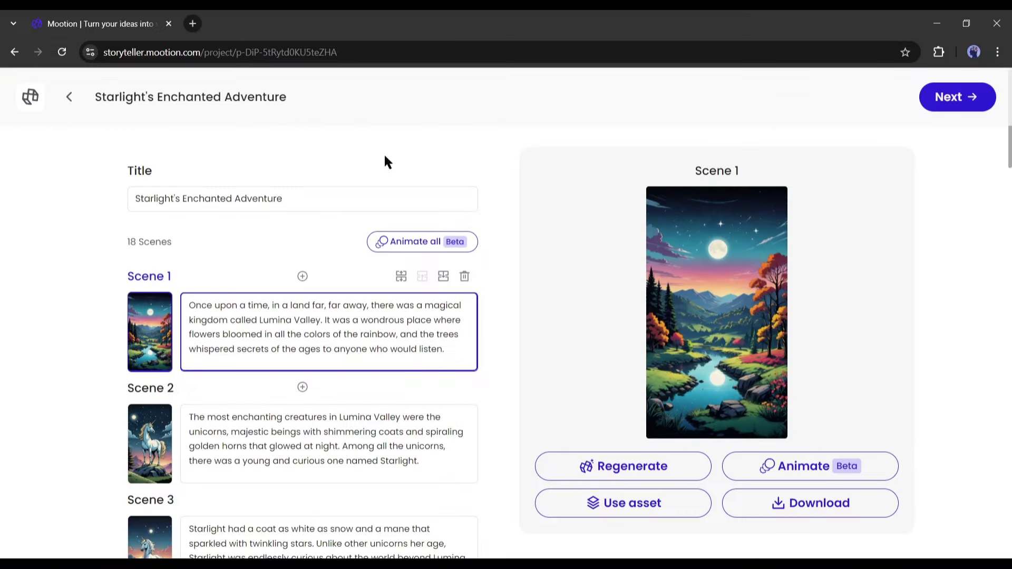
{"action": "scroll", "coordinate": [217, 264], "scroll_direction": "down", "scroll_amount": 20}
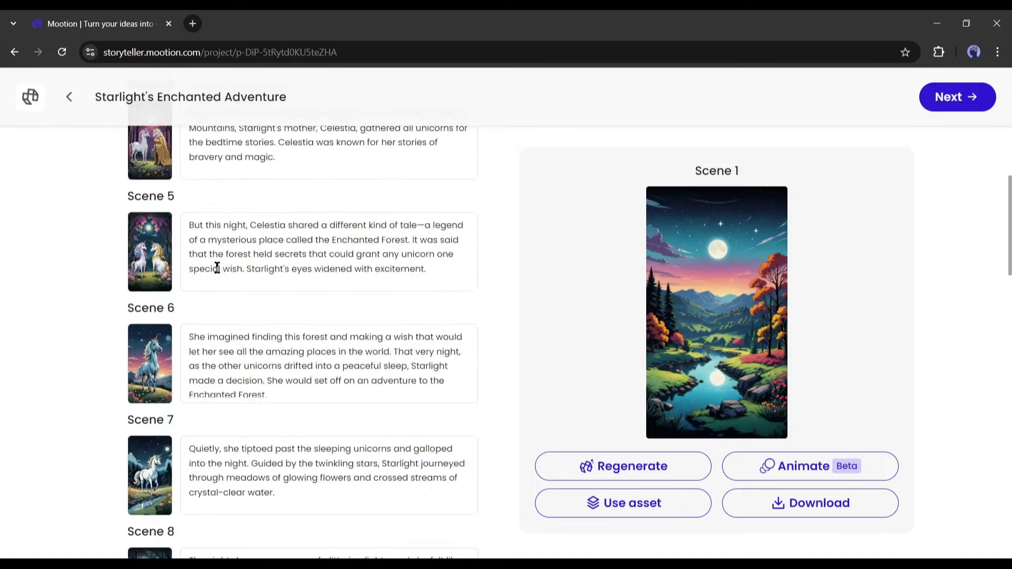
{"action": "scroll", "coordinate": [176, 305], "scroll_direction": "down", "scroll_amount": 10}
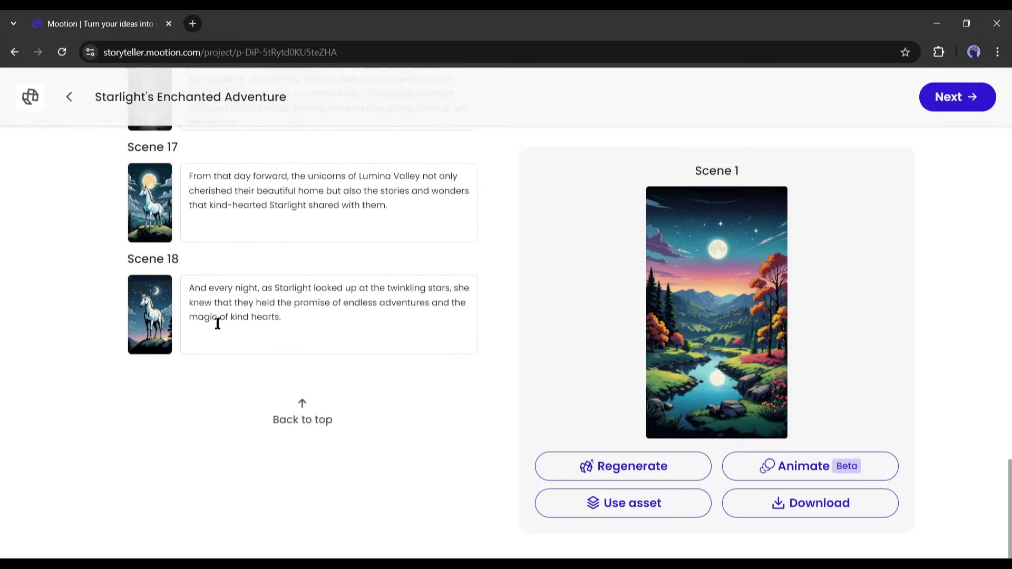
{"action": "scroll", "coordinate": [201, 311], "scroll_direction": "up", "scroll_amount": 6}
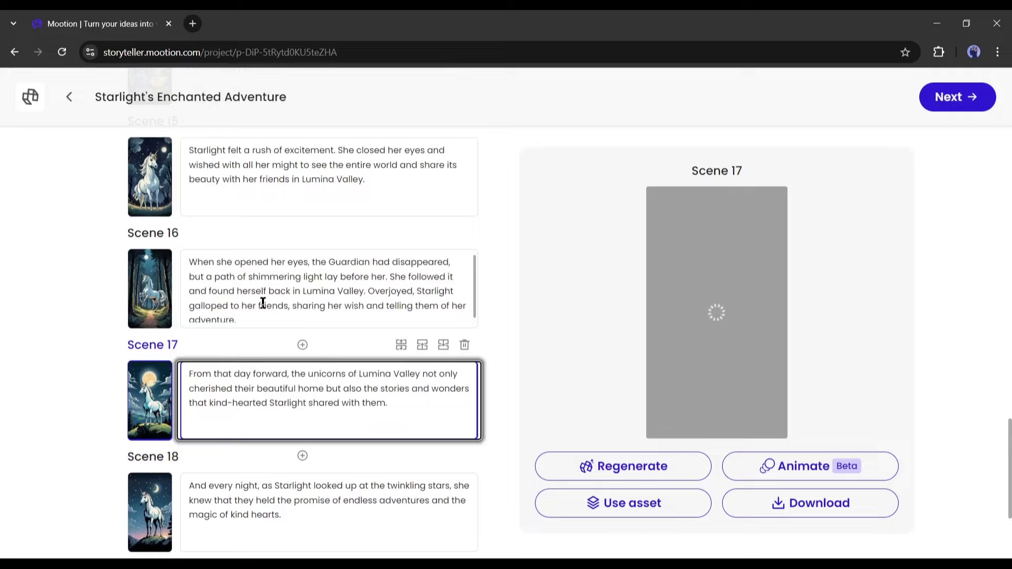
{"action": "scroll", "coordinate": [226, 313], "scroll_direction": "up", "scroll_amount": 13}
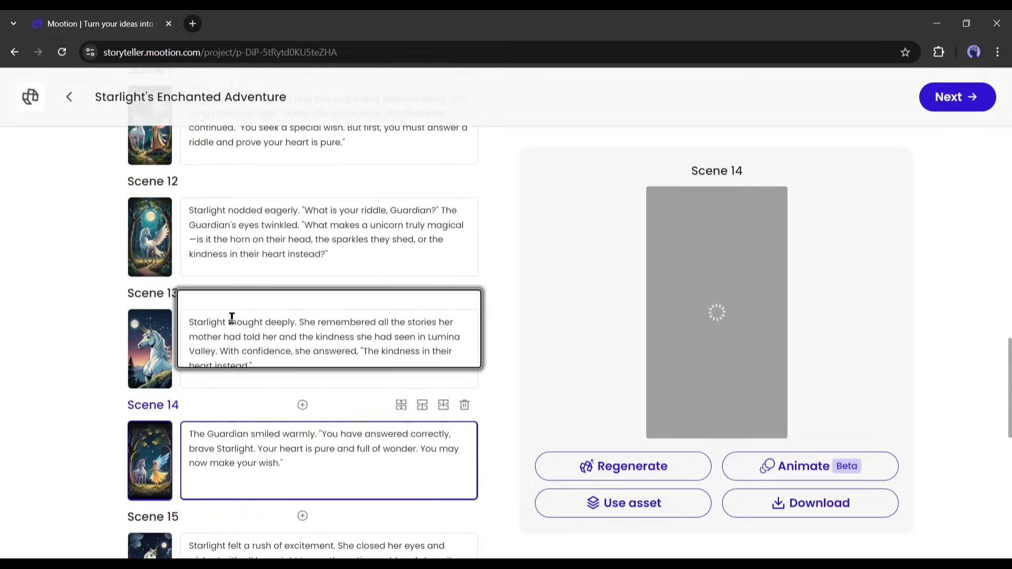
{"action": "scroll", "coordinate": [125, 321], "scroll_direction": "up", "scroll_amount": 15}
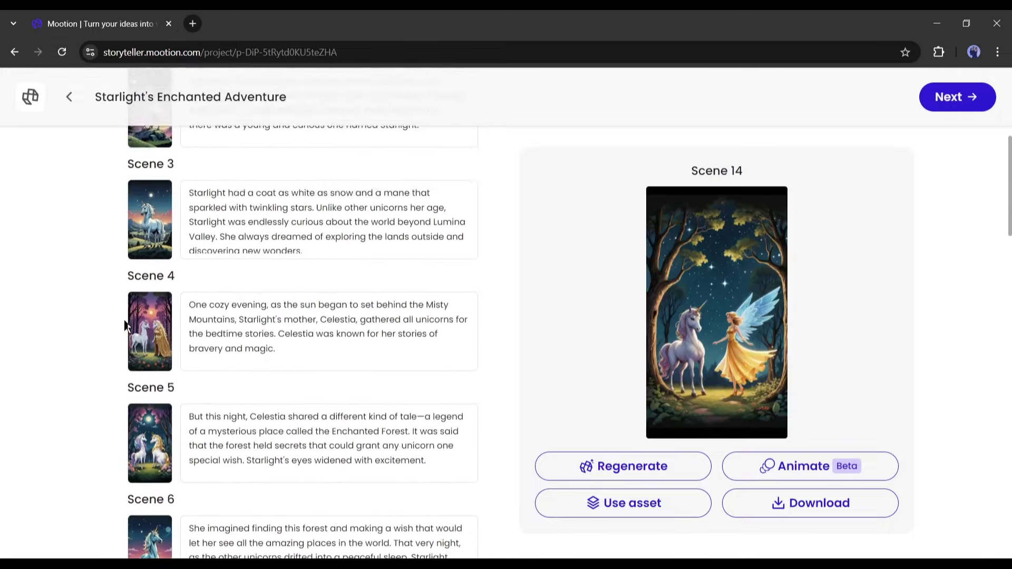
{"action": "scroll", "coordinate": [126, 324], "scroll_direction": "up", "scroll_amount": 2}
{"action": "left_click", "coordinate": [224, 322]}
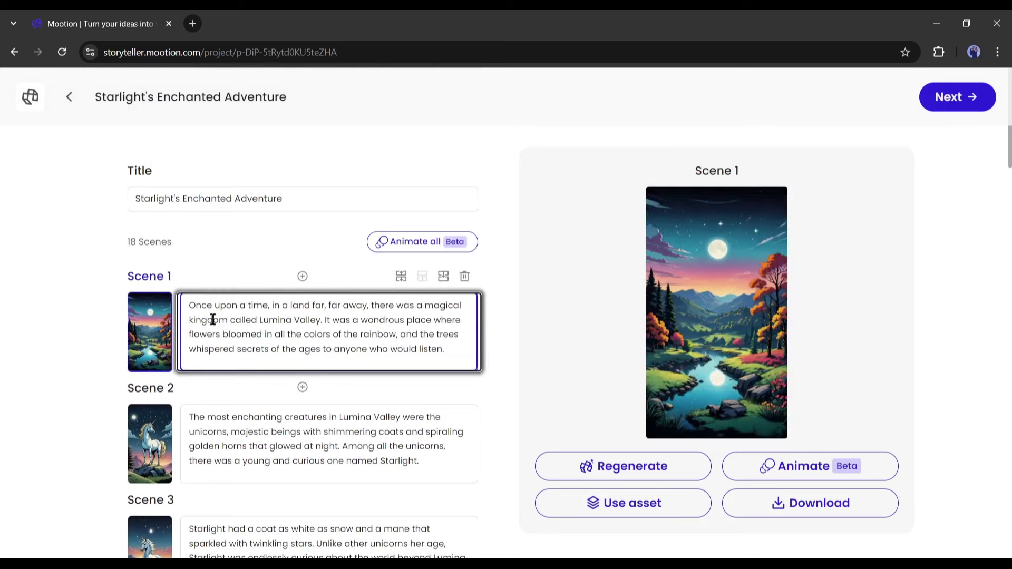
Open the image regeneration settings for Scene 2, review its prompt and enable the pose reference
{"action": "scroll", "coordinate": [213, 320], "scroll_direction": "down", "scroll_amount": 1}
{"action": "left_click", "coordinate": [246, 346]}
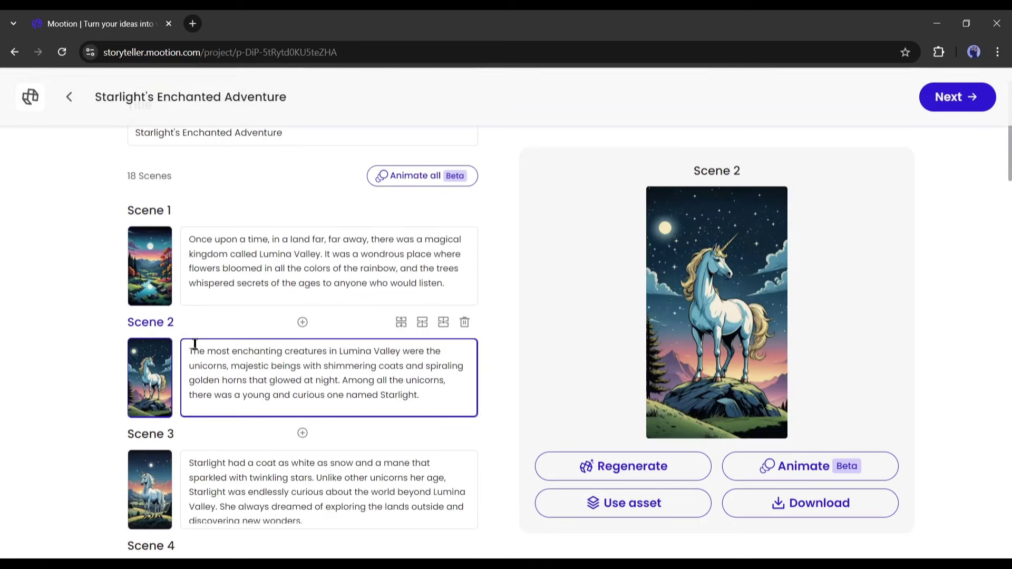
{"action": "left_click", "coordinate": [599, 466]}
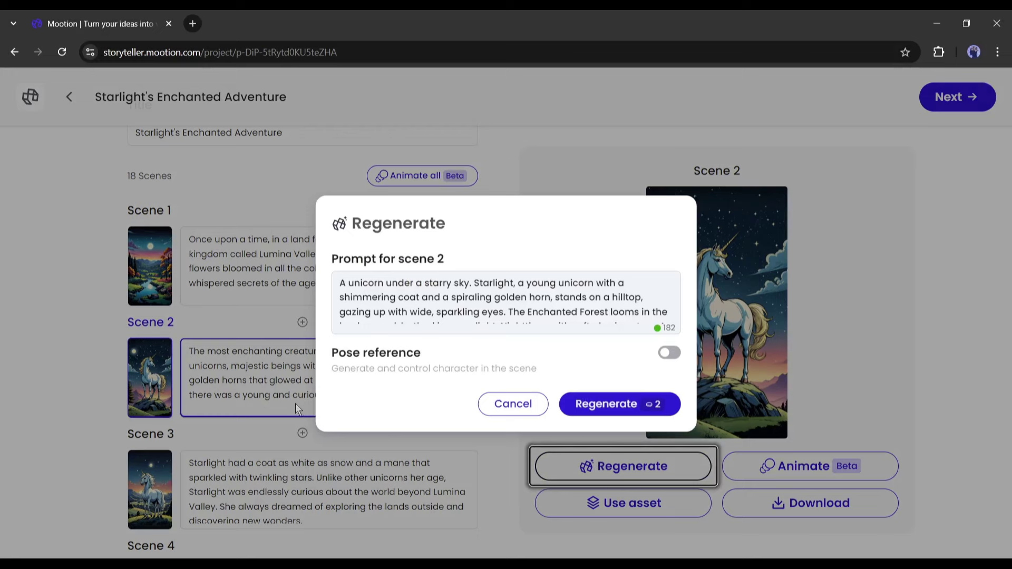
{"action": "left_click", "coordinate": [423, 303]}
{"action": "scroll", "coordinate": [459, 303], "scroll_direction": "down", "scroll_amount": 2}
{"action": "left_click", "coordinate": [573, 319]}
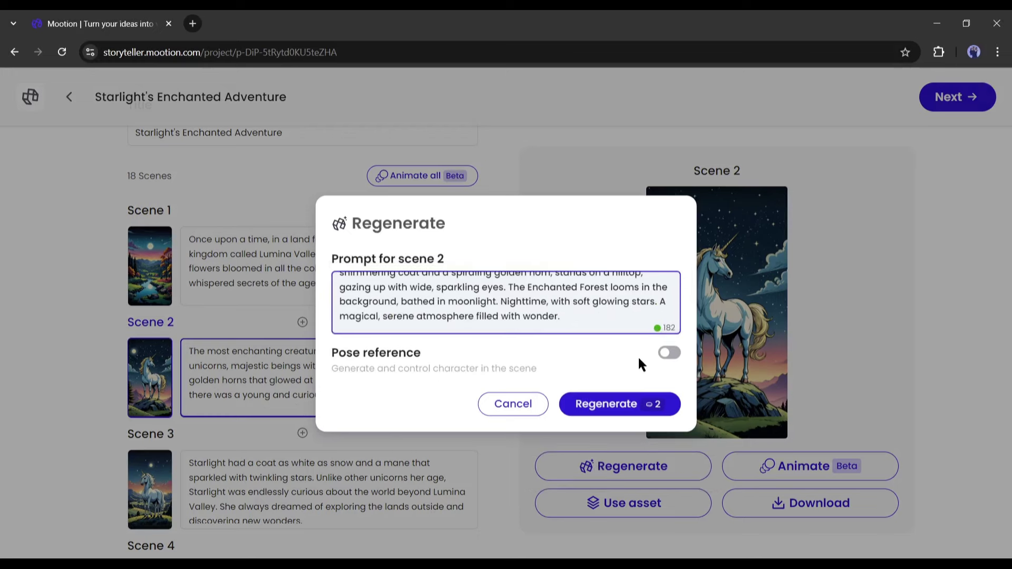
{"action": "left_click", "coordinate": [667, 354]}
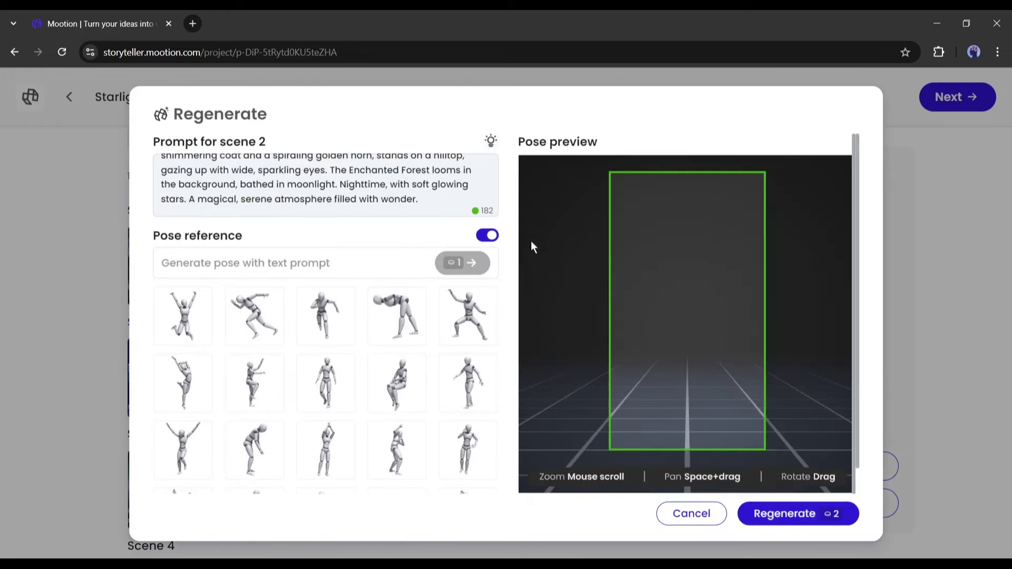
Browse the pose library and try the leaping pose with outstretched arms for Scene 2
{"action": "scroll", "coordinate": [259, 340], "scroll_direction": "down", "scroll_amount": 4}
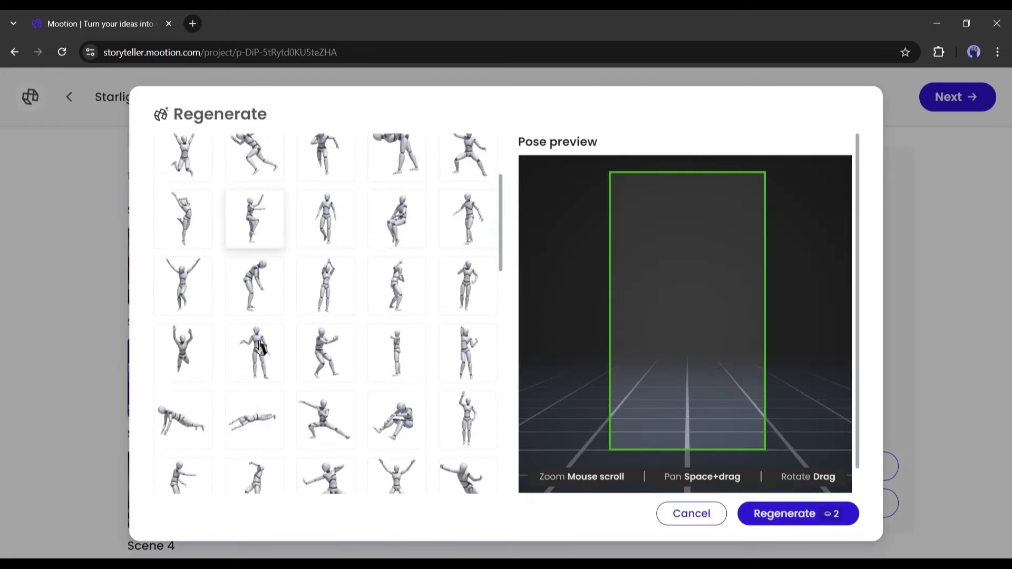
{"action": "scroll", "coordinate": [308, 356], "scroll_direction": "down", "scroll_amount": 10}
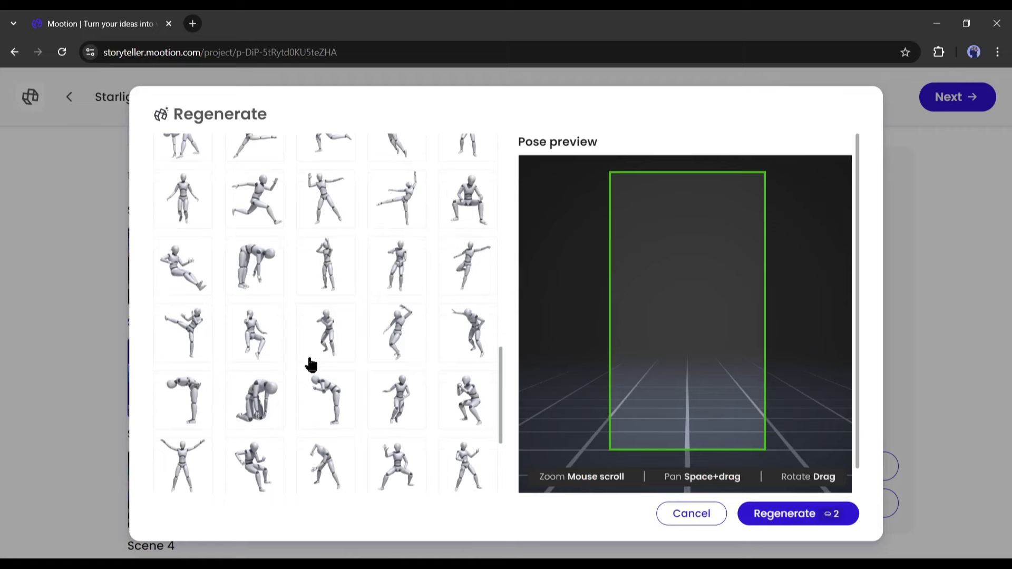
{"action": "scroll", "coordinate": [309, 358], "scroll_direction": "down", "scroll_amount": 3}
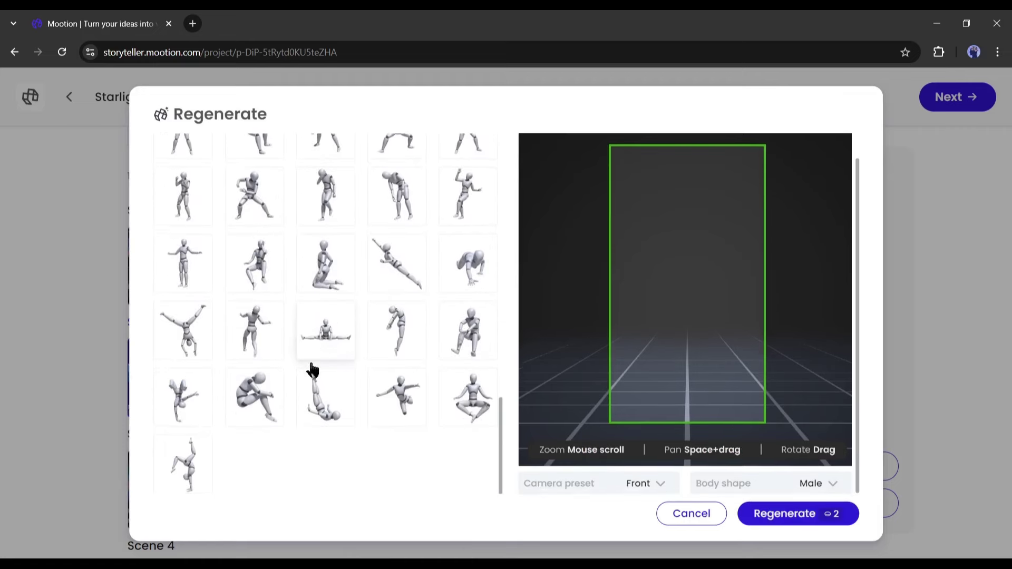
{"action": "left_click", "coordinate": [406, 396]}
{"action": "scroll", "coordinate": [375, 334], "scroll_direction": "up", "scroll_amount": 12}
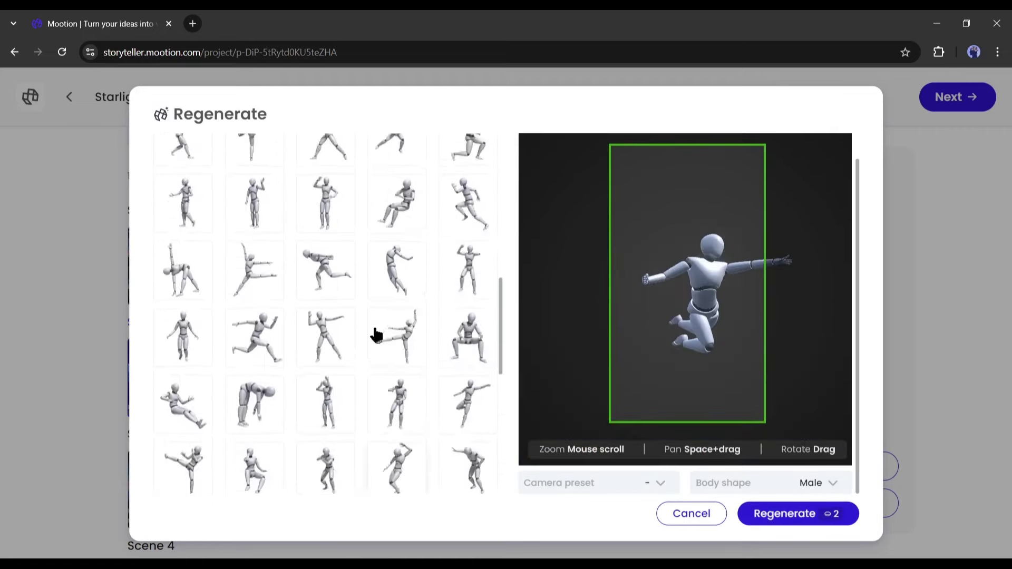
Turn off the pose reference and regenerate Scene 2's image from its existing prompt
{"action": "scroll", "coordinate": [376, 335], "scroll_direction": "up", "scroll_amount": 3}
{"action": "left_click", "coordinate": [487, 209]}
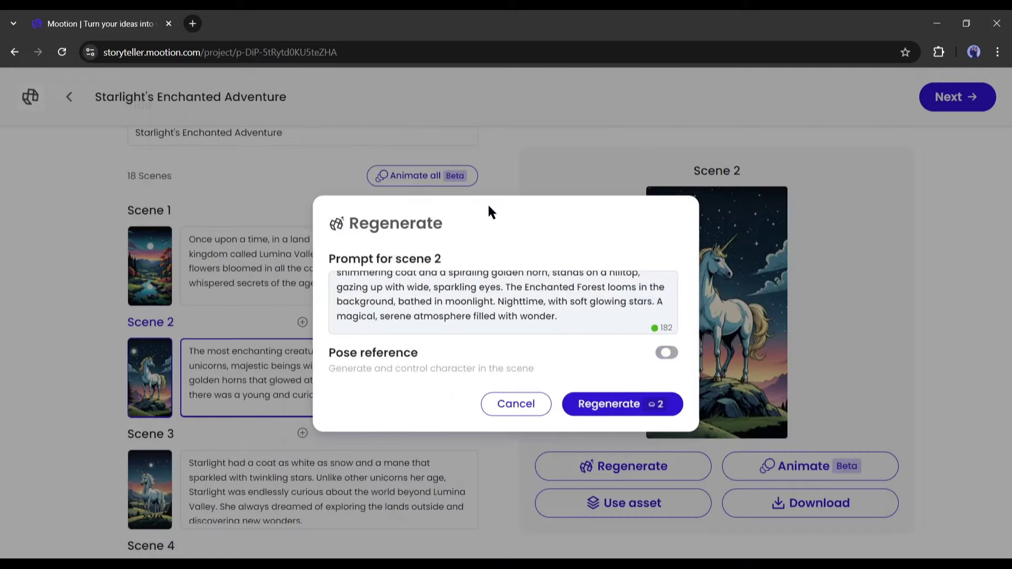
{"action": "scroll", "coordinate": [404, 300], "scroll_direction": "up", "scroll_amount": 2}
{"action": "scroll", "coordinate": [460, 325], "scroll_direction": "down", "scroll_amount": 2}
{"action": "left_click", "coordinate": [599, 403]}
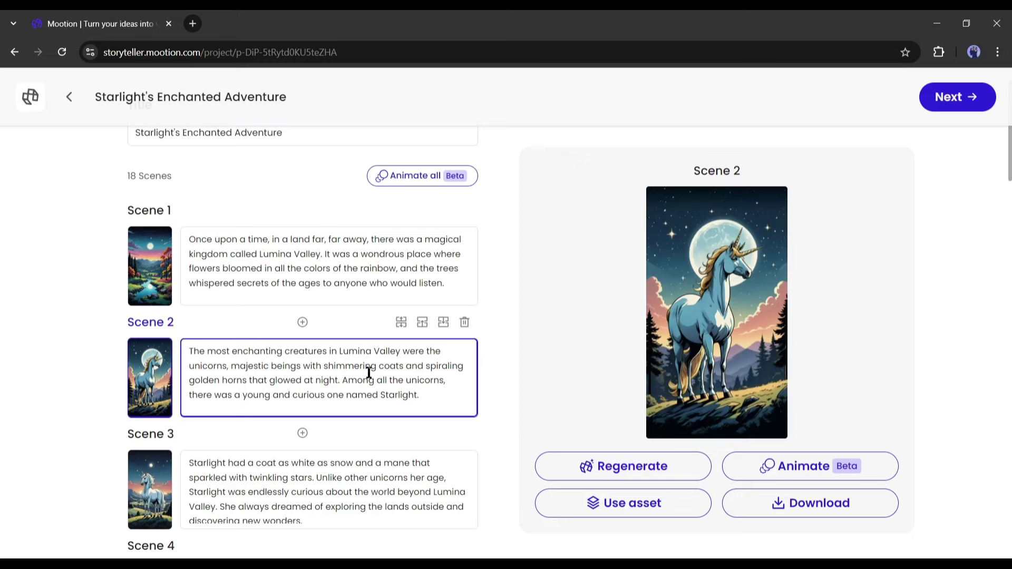
View the assets available for Scene 2 and close the asset chooser without using any
{"action": "left_click", "coordinate": [390, 379]}
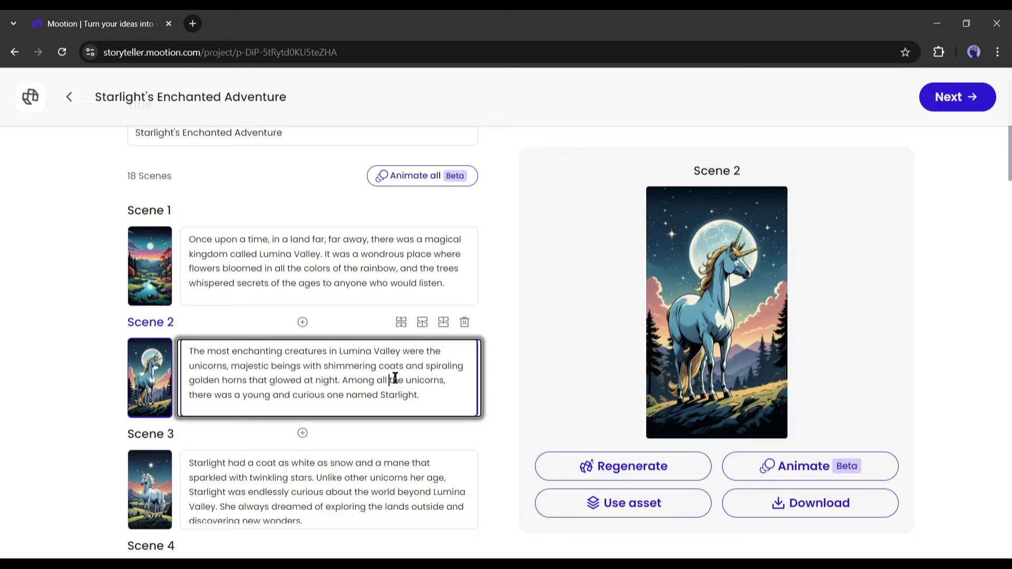
{"action": "left_click", "coordinate": [639, 508]}
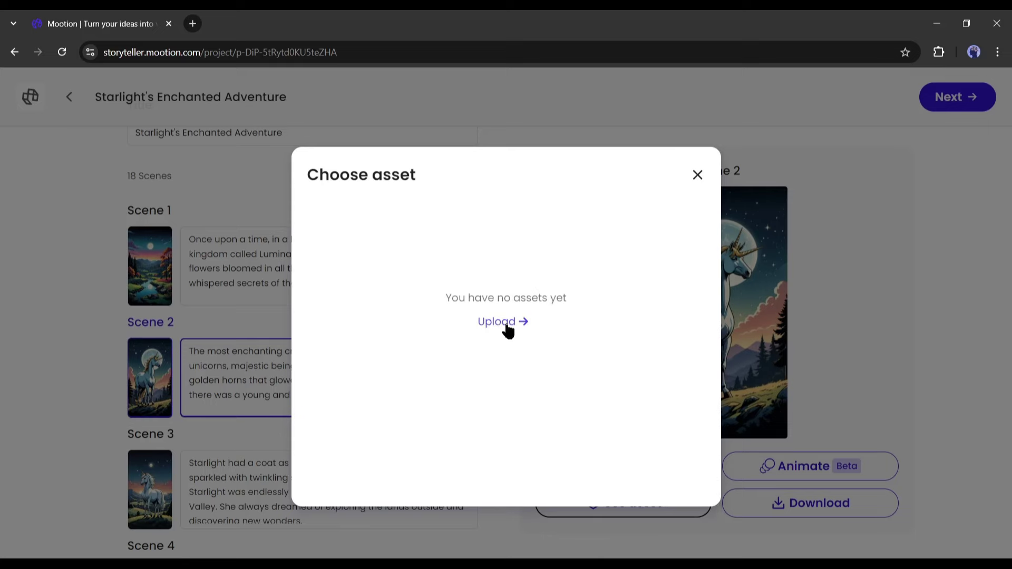
{"action": "left_click", "coordinate": [698, 175]}
{"action": "scroll", "coordinate": [264, 357], "scroll_direction": "up", "scroll_amount": 1}
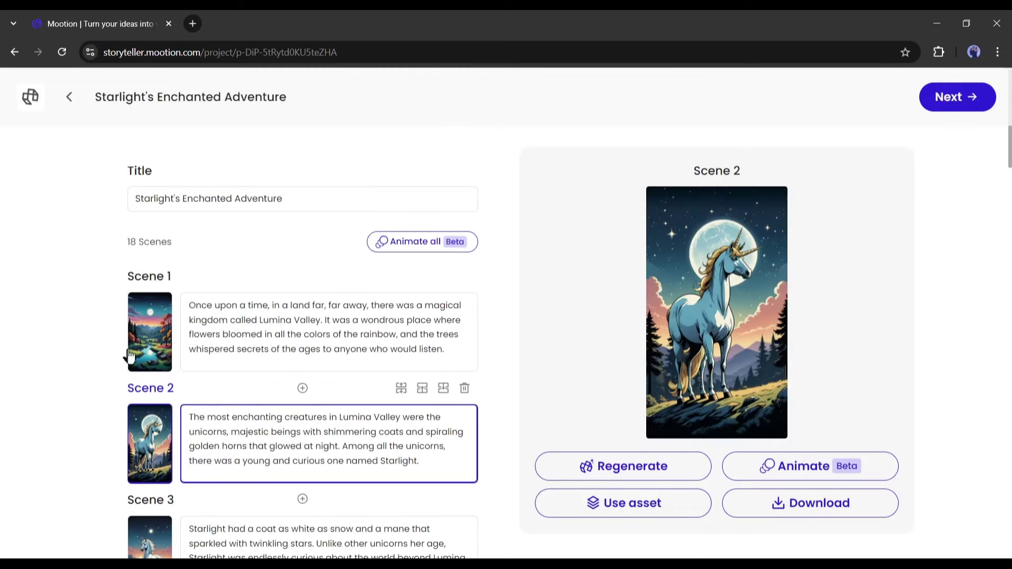
Examine the story texts of Scene 1 and Scene 2 together with their images
{"action": "left_click", "coordinate": [288, 313]}
{"action": "left_click_drag", "start_coordinate": [191, 306], "coordinate": [323, 320]}
{"action": "left_click", "coordinate": [344, 335]}
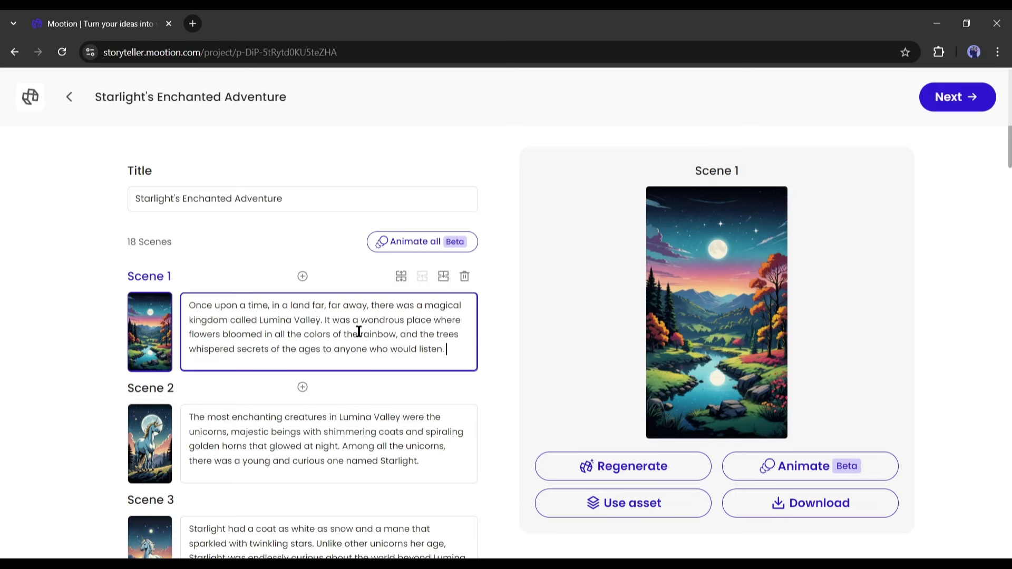
{"action": "left_click_drag", "start_coordinate": [206, 305], "coordinate": [332, 342]}
{"action": "left_click", "coordinate": [387, 349]}
{"action": "scroll", "coordinate": [403, 350], "scroll_direction": "down", "scroll_amount": 3}
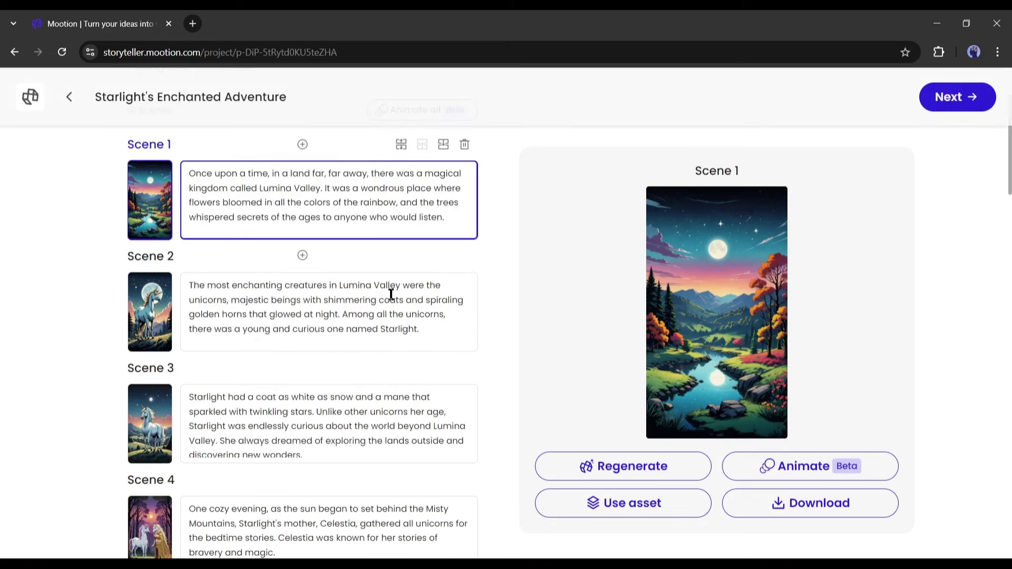
{"action": "left_click", "coordinate": [370, 300]}
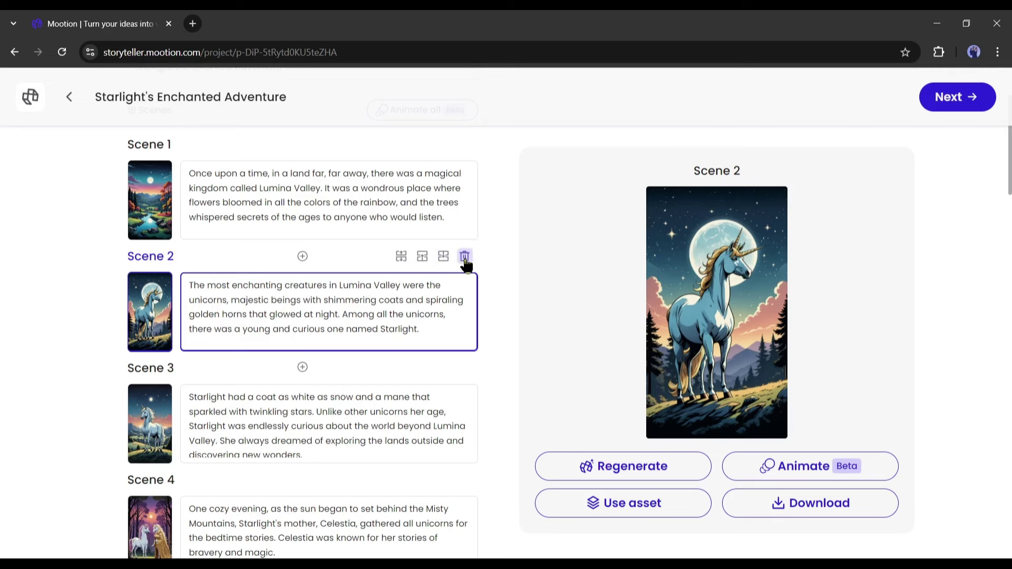
{"action": "scroll", "coordinate": [373, 264], "scroll_direction": "up", "scroll_amount": 1}
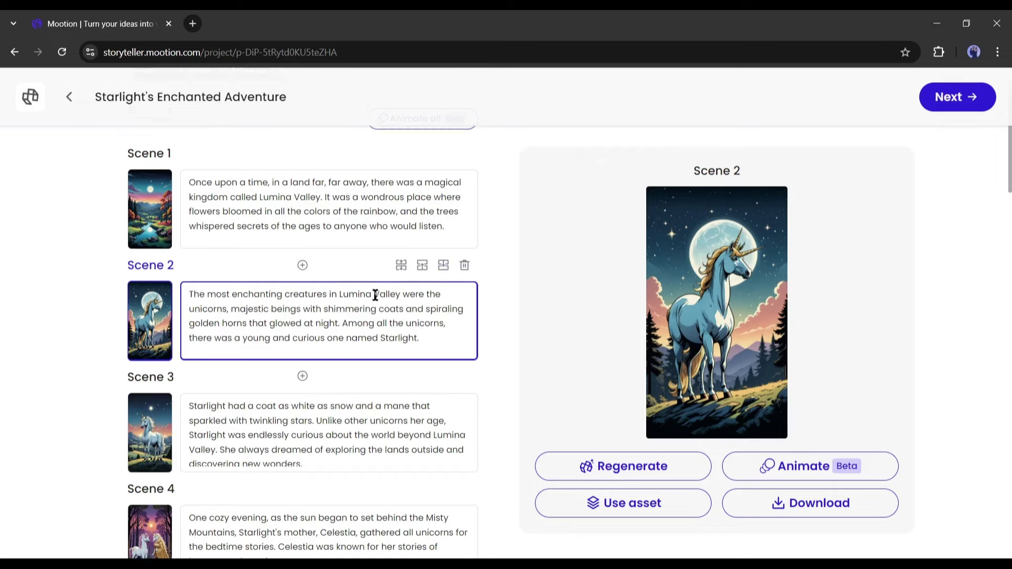
Split Scene 1 into two new scenes
{"action": "left_click", "coordinate": [419, 267]}
{"action": "left_click", "coordinate": [401, 210]}
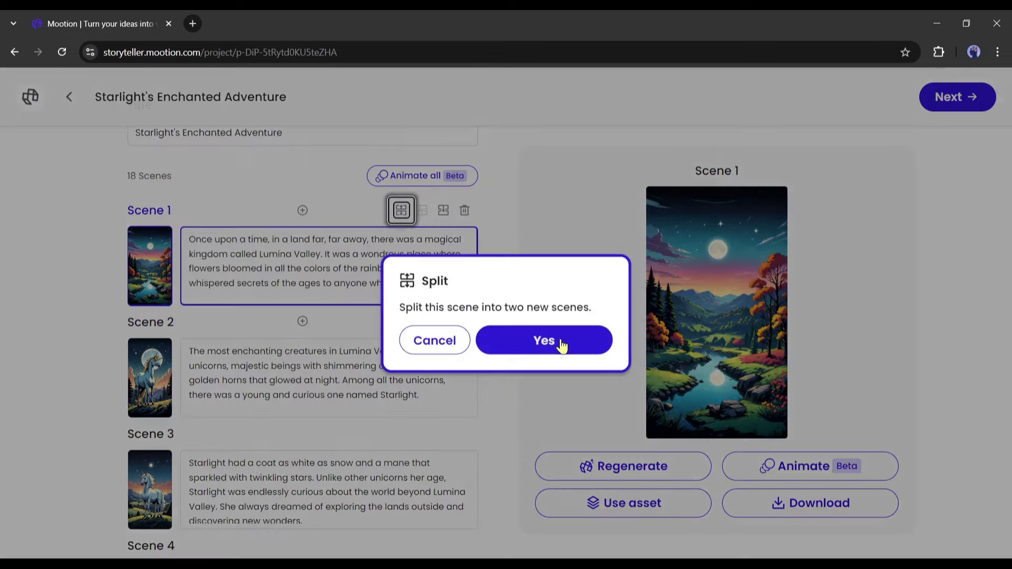
{"action": "left_click", "coordinate": [561, 344]}
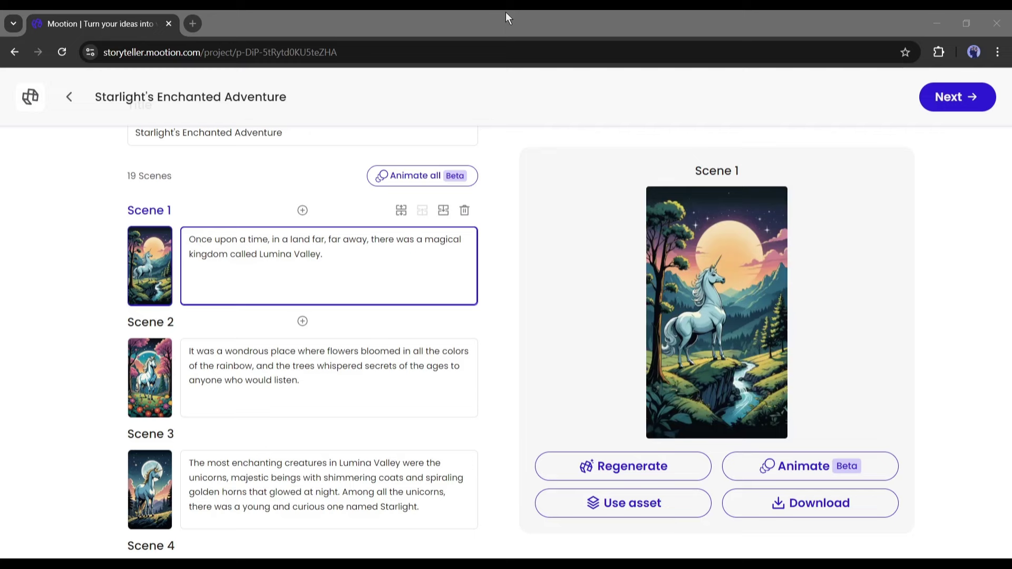
Split Scene 3, which describes the most enchanting creatures in Lumina Valley, into two new scenes
{"action": "scroll", "coordinate": [388, 328], "scroll_direction": "up", "scroll_amount": 1}
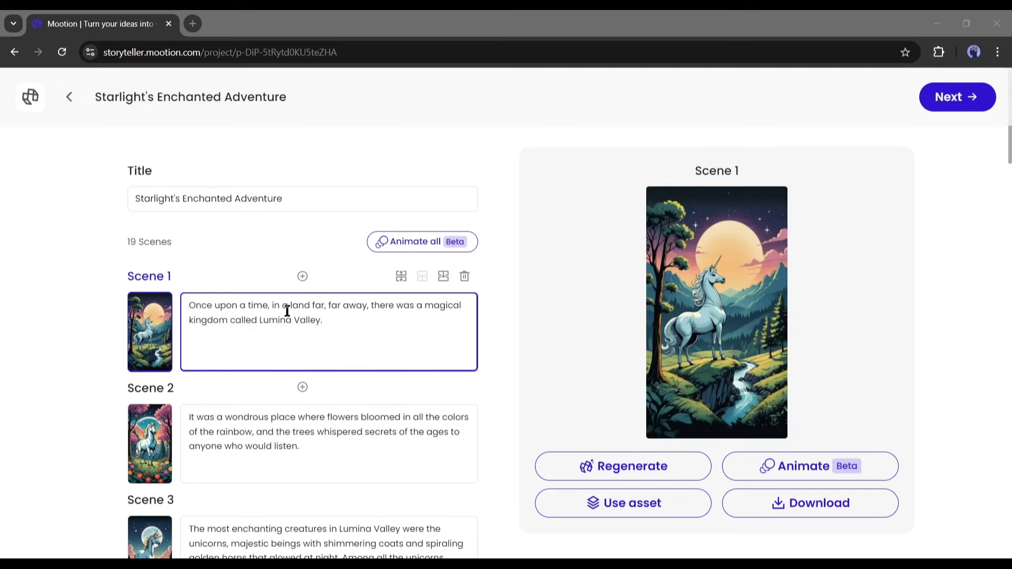
{"action": "scroll", "coordinate": [287, 311], "scroll_direction": "down", "scroll_amount": 2}
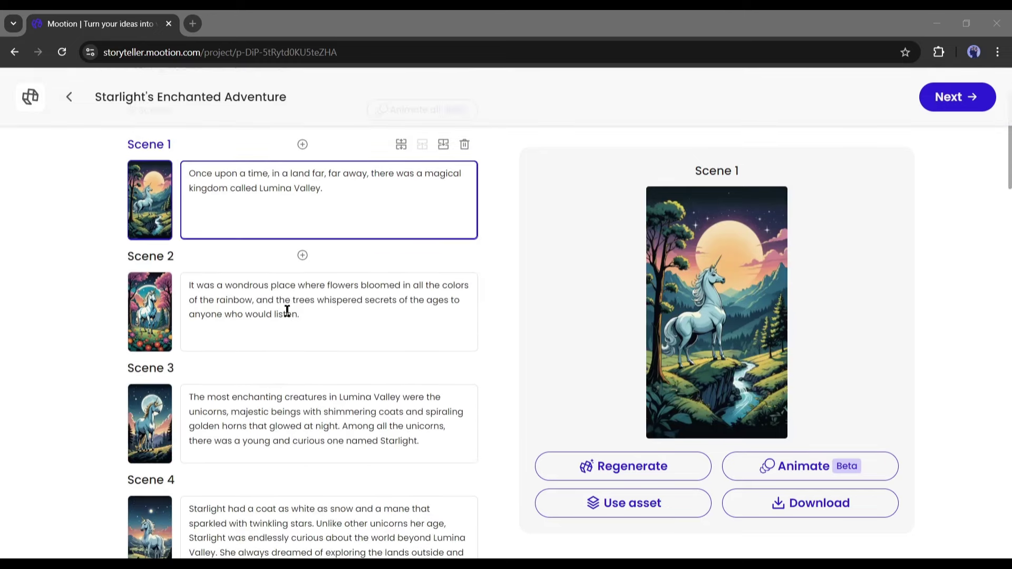
{"action": "left_click", "coordinate": [401, 421]}
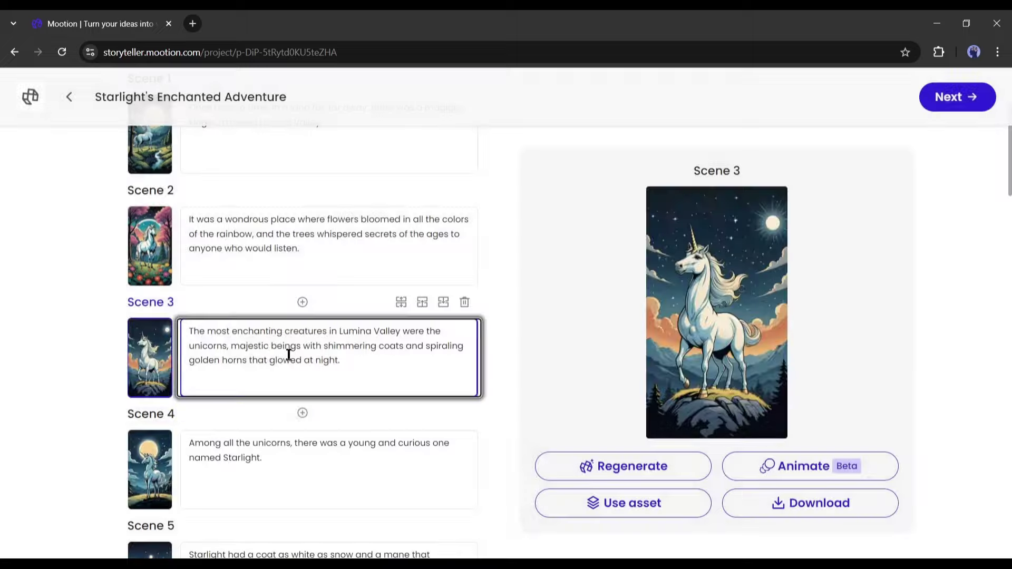
{"action": "left_click", "coordinate": [480, 405]}
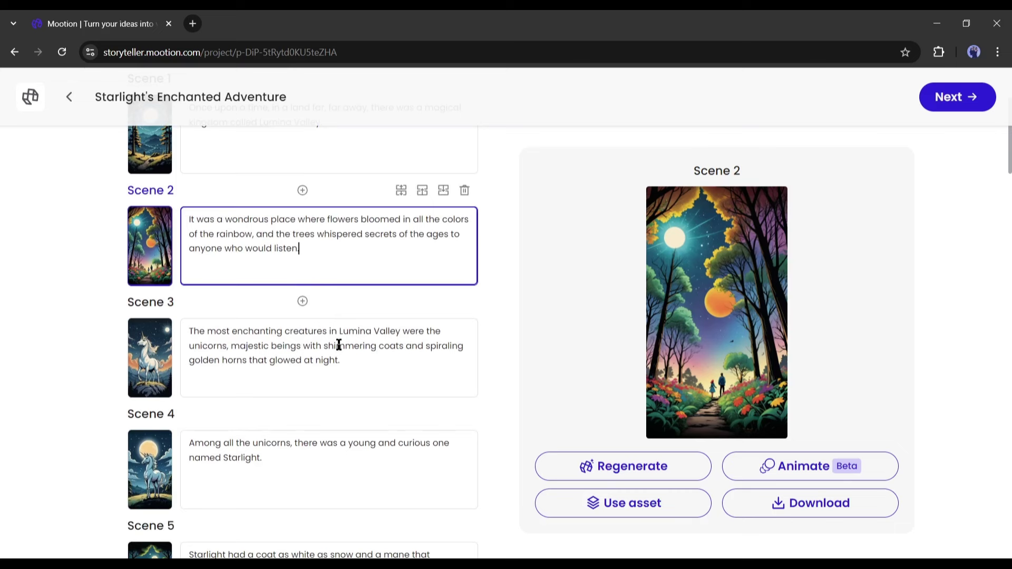
Insert a blank scene after Scene 2 and delete it again
{"action": "scroll", "coordinate": [301, 350], "scroll_direction": "down", "scroll_amount": 1}
{"action": "scroll", "coordinate": [317, 330], "scroll_direction": "up", "scroll_amount": 1}
{"action": "left_click", "coordinate": [303, 301]}
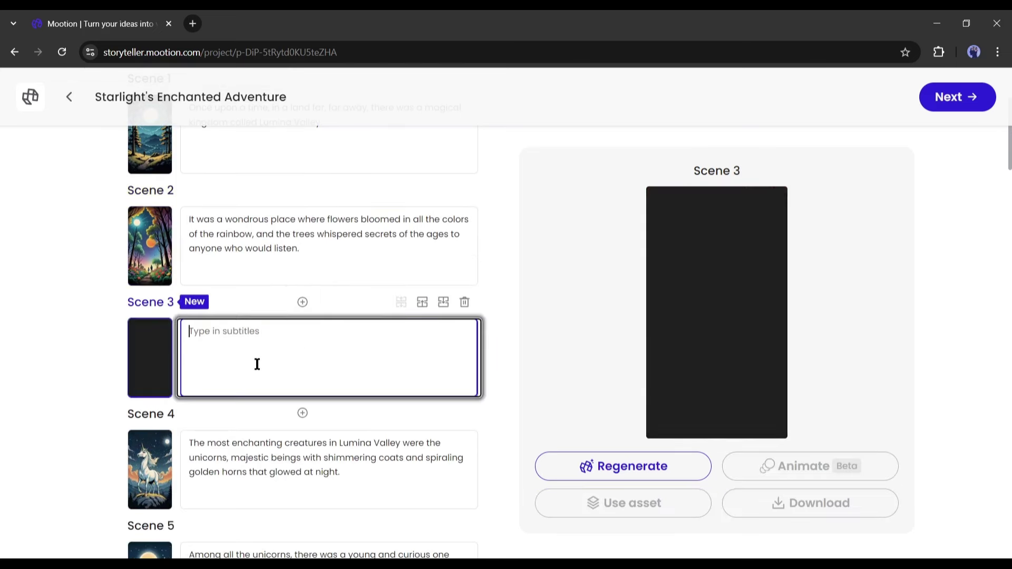
{"action": "left_click", "coordinate": [465, 302]}
{"action": "scroll", "coordinate": [381, 362], "scroll_direction": "up", "scroll_amount": 4}
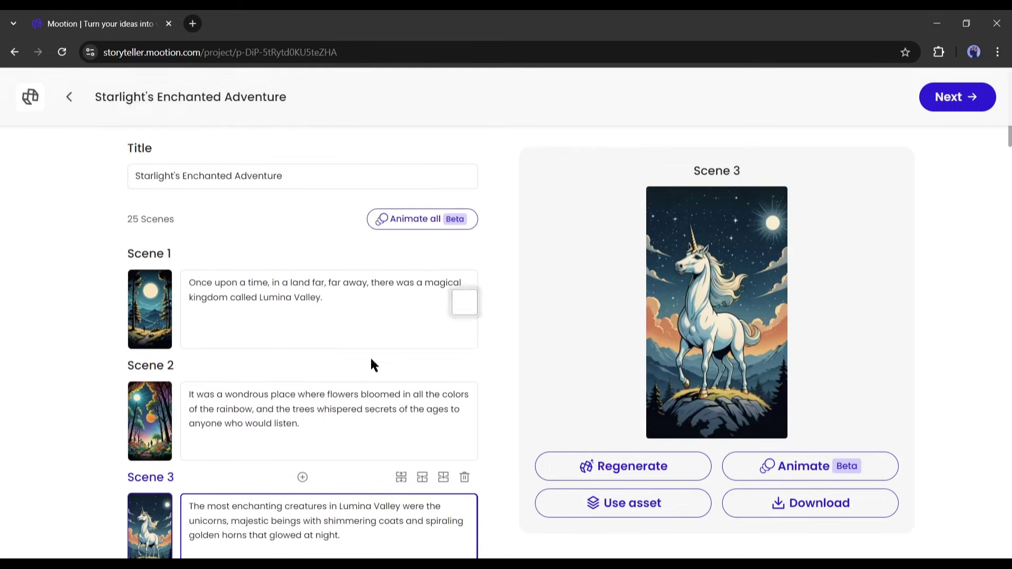
Animate Scene 3 and accept the animation notice
{"action": "scroll", "coordinate": [364, 349], "scroll_direction": "down", "scroll_amount": 6}
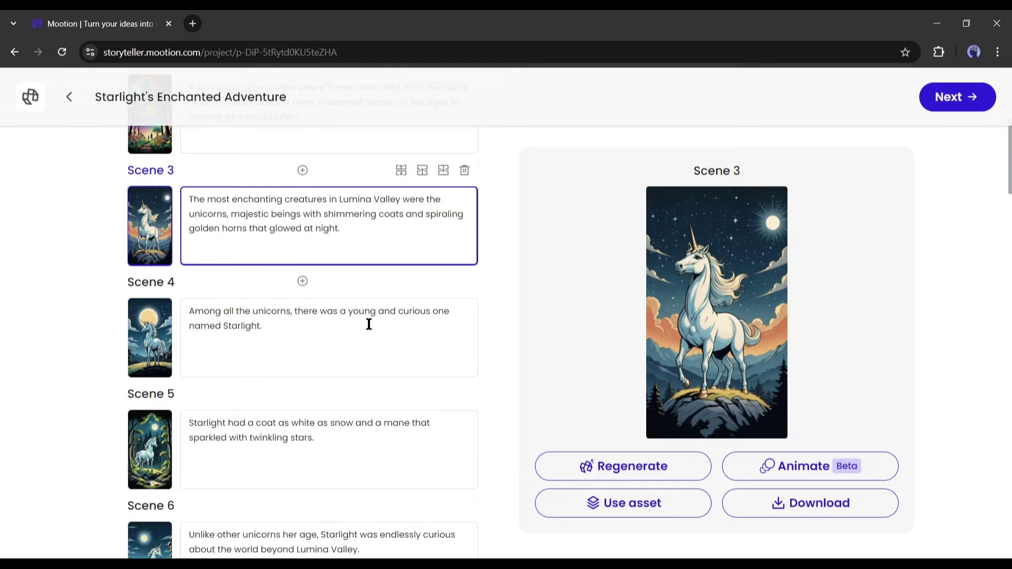
{"action": "scroll", "coordinate": [370, 324], "scroll_direction": "up", "scroll_amount": 3}
{"action": "left_click", "coordinate": [768, 468]}
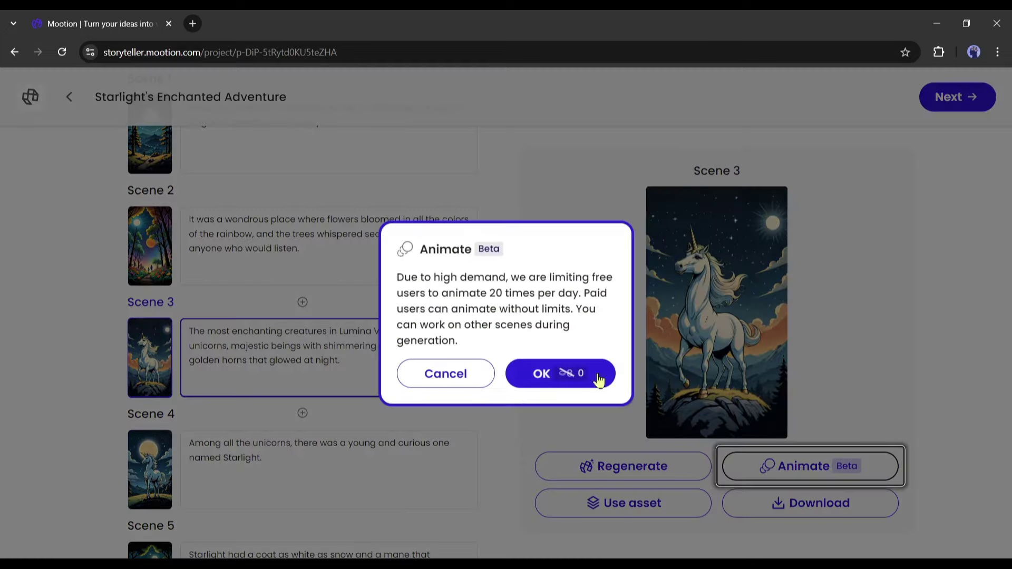
{"action": "left_click", "coordinate": [593, 376]}
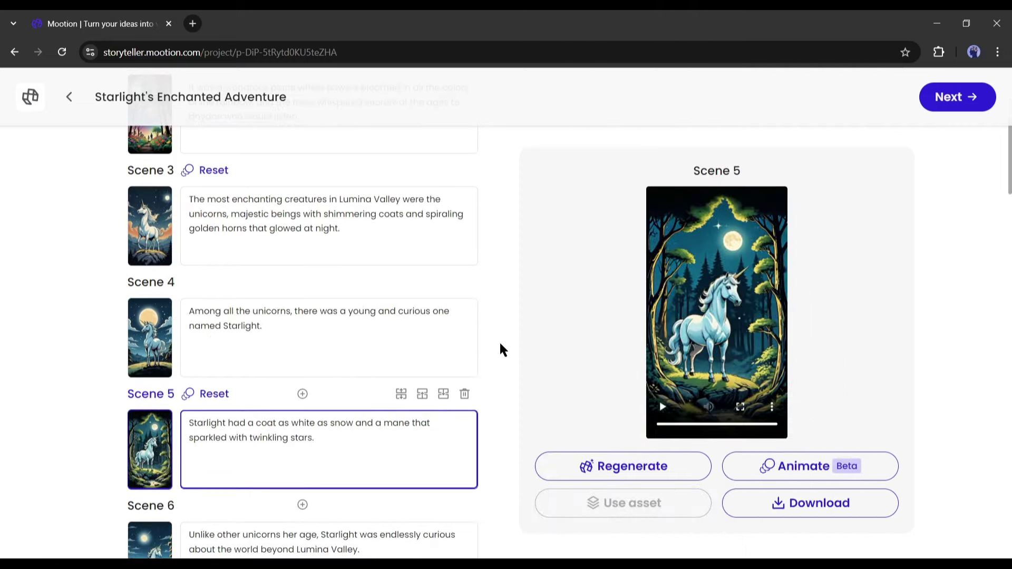
Animate all scenes of the story and proceed to the video styling stage
{"action": "scroll", "coordinate": [503, 351], "scroll_direction": "up", "scroll_amount": 6}
{"action": "left_click", "coordinate": [402, 250]}
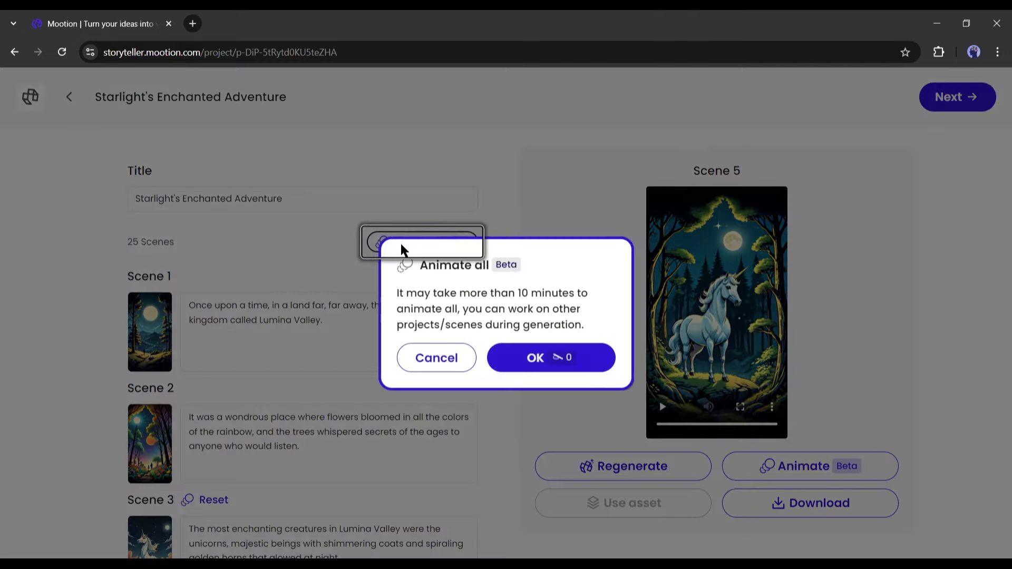
{"action": "left_click", "coordinate": [522, 363]}
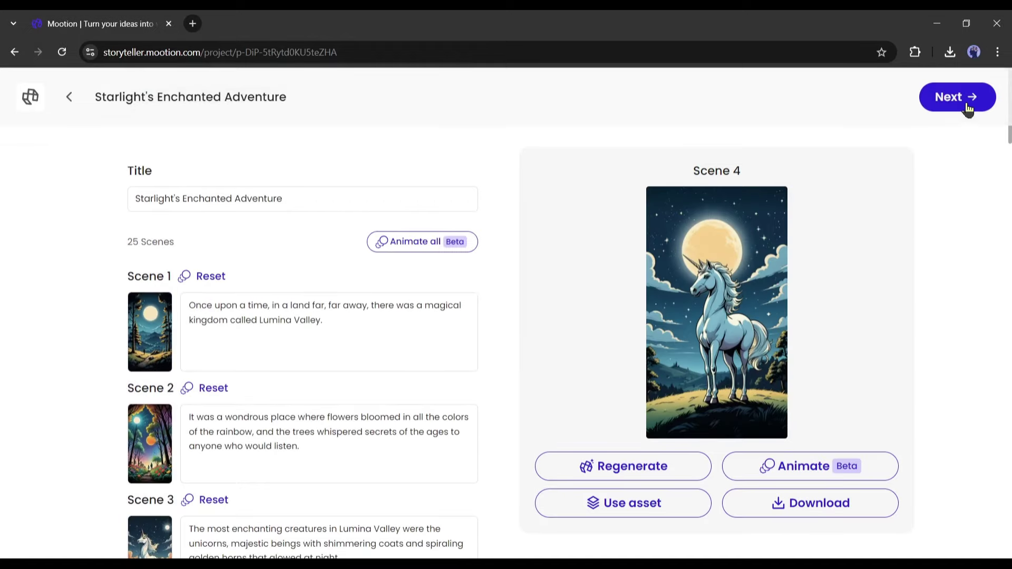
{"action": "left_click", "coordinate": [964, 100]}
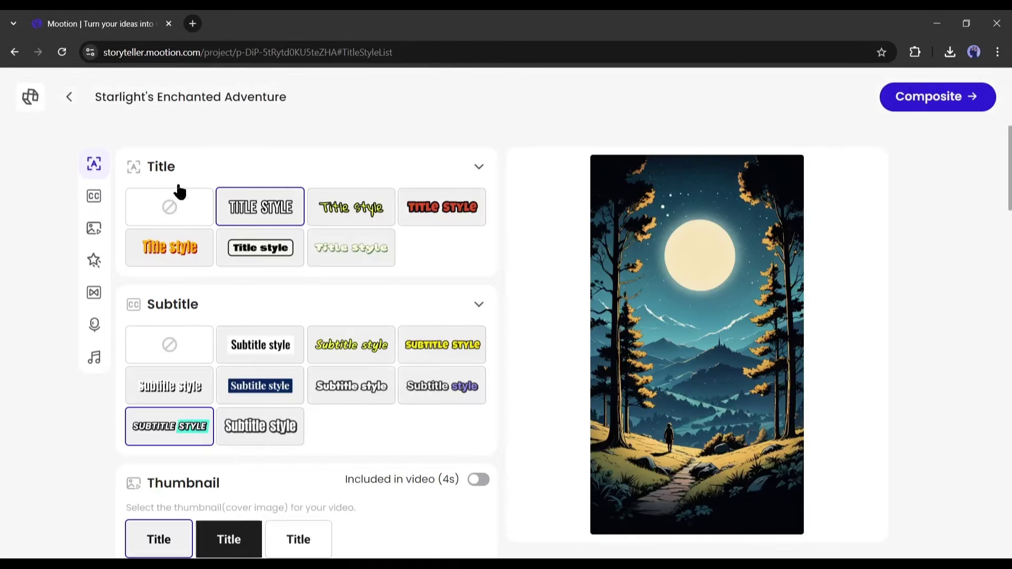
Review the subtitle, thumbnail, scene effects, scene transitions, voiceover and AI music settings
{"action": "left_click", "coordinate": [91, 201]}
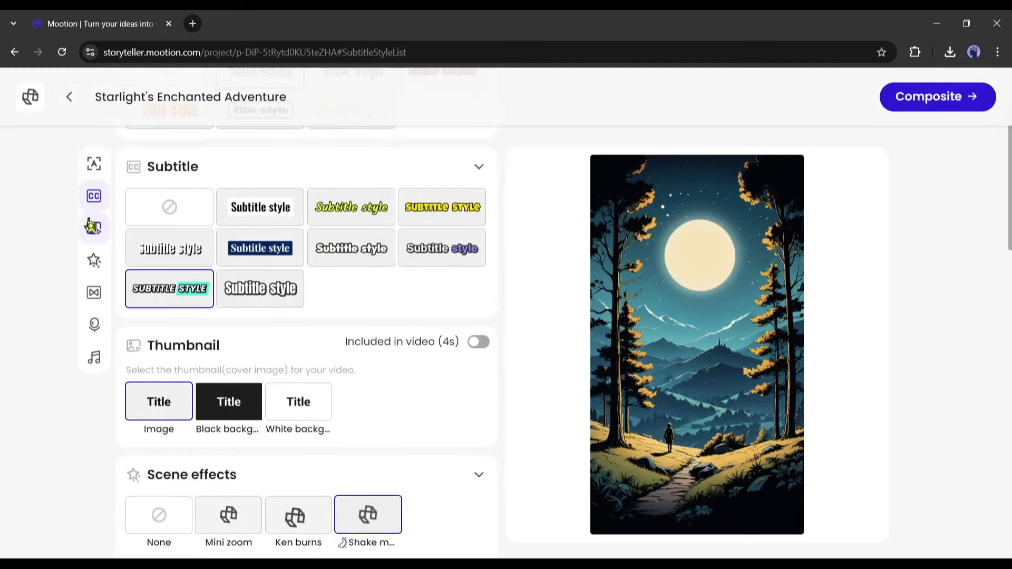
{"action": "left_click", "coordinate": [91, 230]}
{"action": "left_click", "coordinate": [91, 262]}
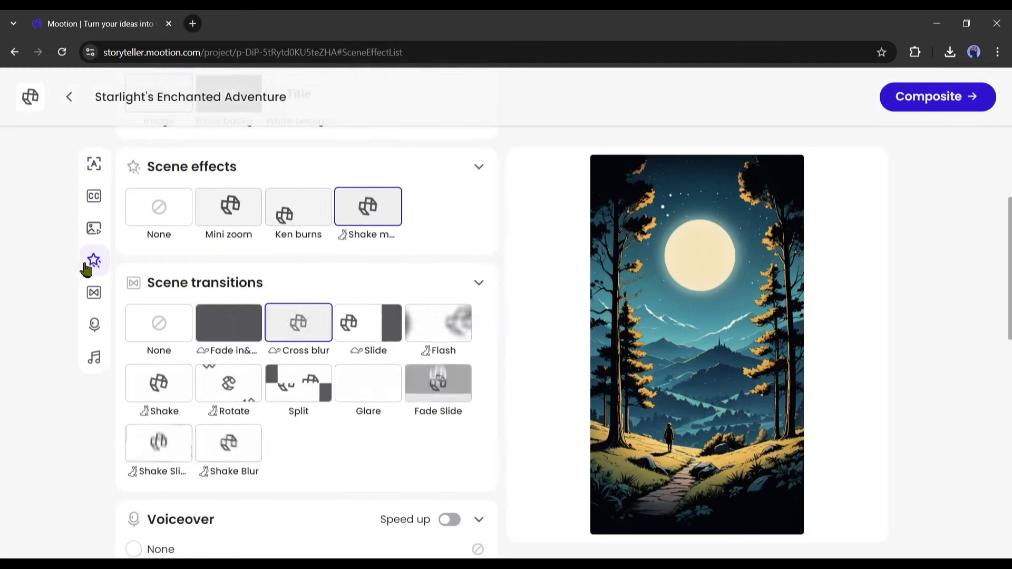
{"action": "left_click", "coordinate": [94, 292]}
{"action": "left_click", "coordinate": [92, 326]}
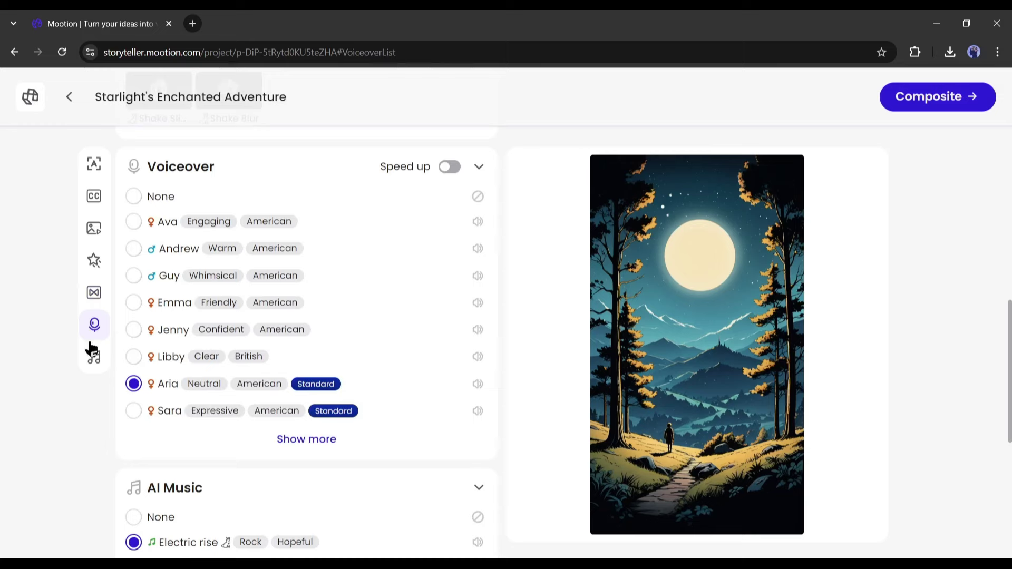
{"action": "left_click", "coordinate": [93, 357]}
{"action": "scroll", "coordinate": [237, 345], "scroll_direction": "up", "scroll_amount": 15}
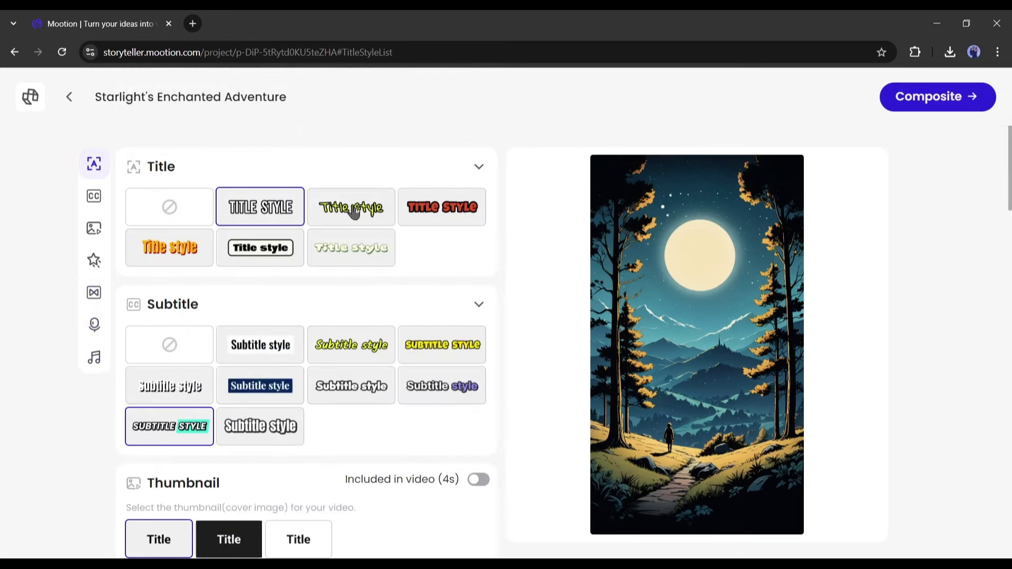
Try the available title styles, including no title, and choose the red title style with a dark outline
{"action": "left_click", "coordinate": [354, 210]}
{"action": "left_click", "coordinate": [419, 215]}
{"action": "left_click", "coordinate": [194, 246]}
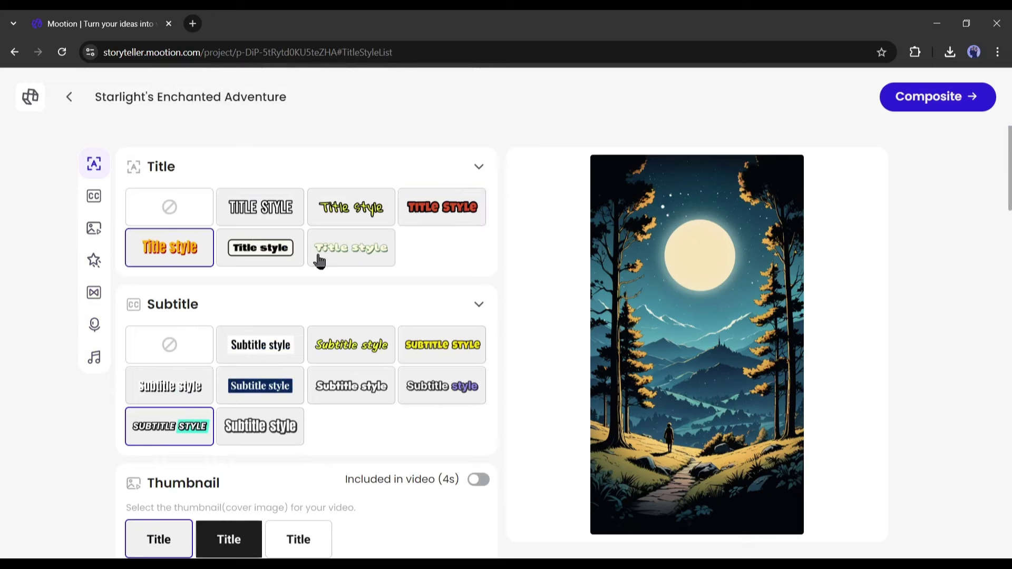
{"action": "left_click", "coordinate": [318, 259]}
{"action": "left_click", "coordinate": [257, 255]}
{"action": "left_click", "coordinate": [257, 217]}
{"action": "left_click", "coordinate": [174, 209]}
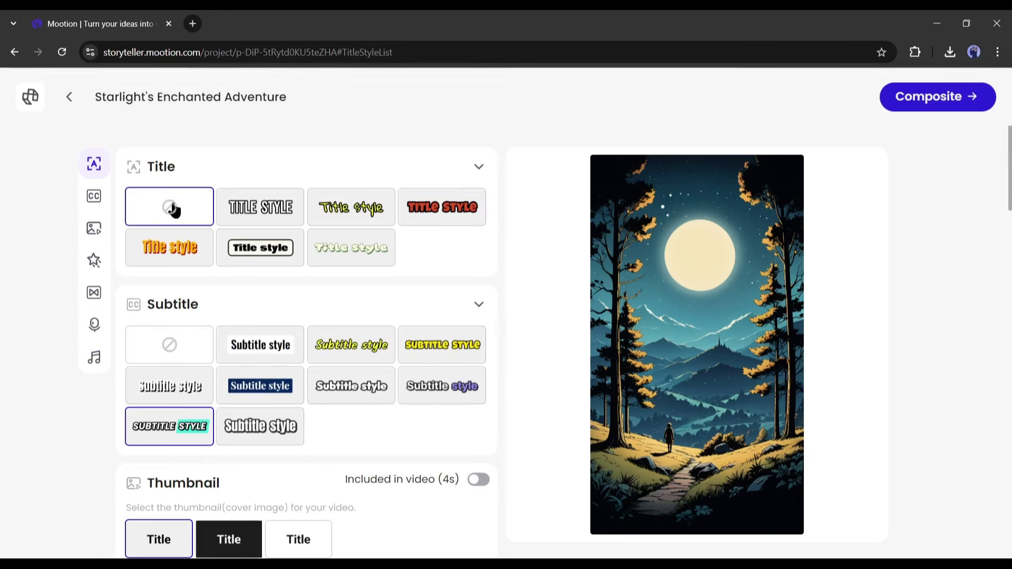
{"action": "left_click", "coordinate": [441, 211]}
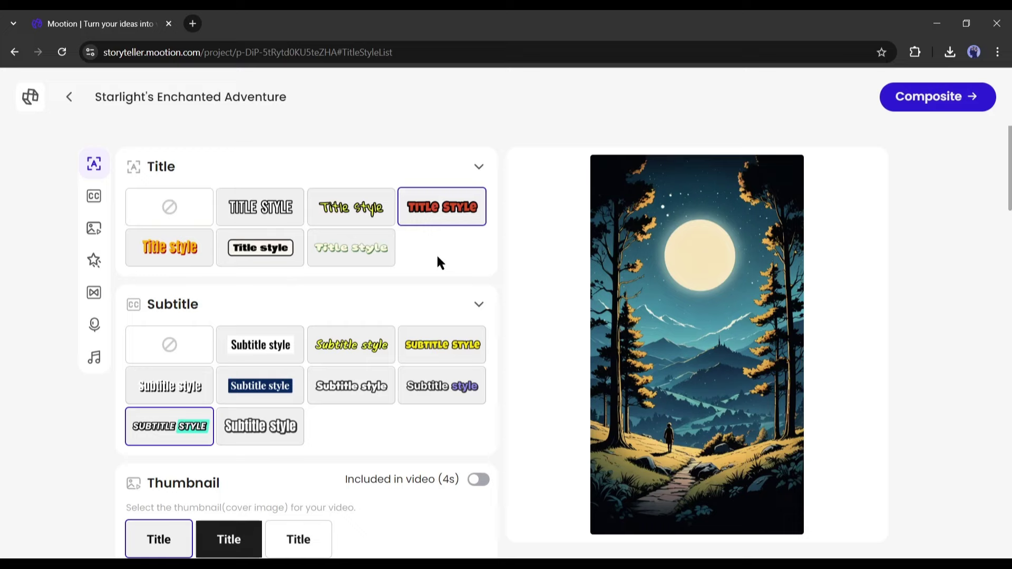
Choose the subtitle style with black text on a white background
{"action": "scroll", "coordinate": [388, 260], "scroll_direction": "down", "scroll_amount": 1}
{"action": "scroll", "coordinate": [153, 280], "scroll_direction": "down", "scroll_amount": 1}
{"action": "left_click", "coordinate": [262, 212]}
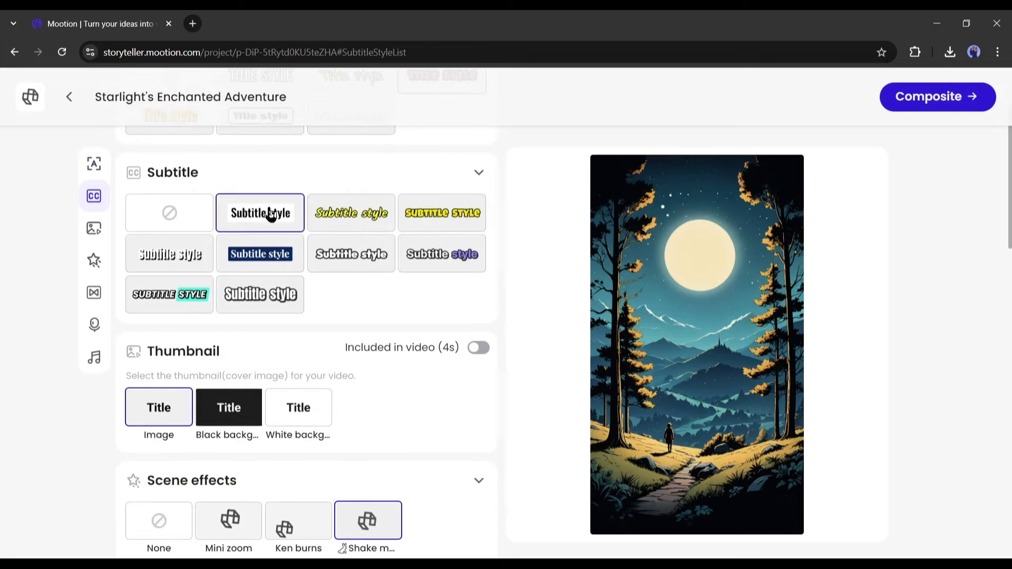
Try the alternative subtitle styles and choose the white one with a purple highlighted word
{"action": "left_click", "coordinate": [352, 212]}
{"action": "left_click", "coordinate": [441, 254]}
{"action": "left_click", "coordinate": [372, 259]}
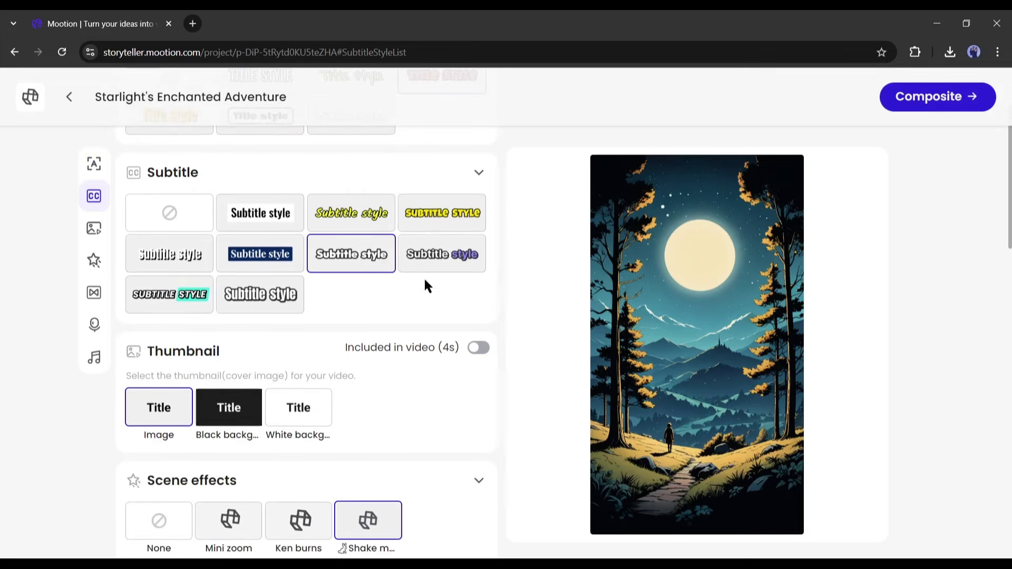
{"action": "left_click", "coordinate": [429, 258]}
Try the black and white background options for the thumbnail and set it back to Image
{"action": "scroll", "coordinate": [403, 301], "scroll_direction": "down", "scroll_amount": 1}
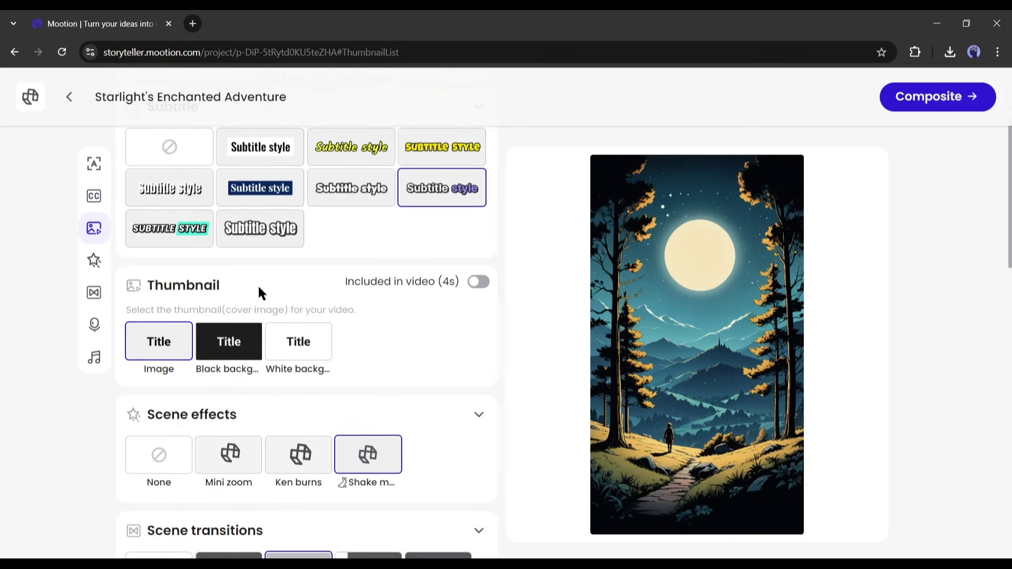
{"action": "left_click", "coordinate": [478, 283]}
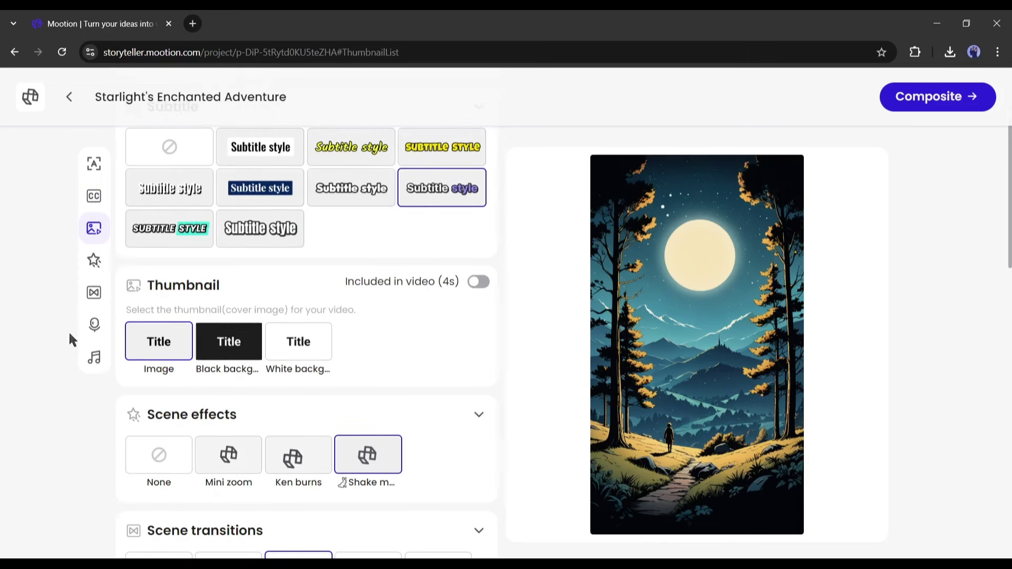
{"action": "left_click", "coordinate": [208, 352]}
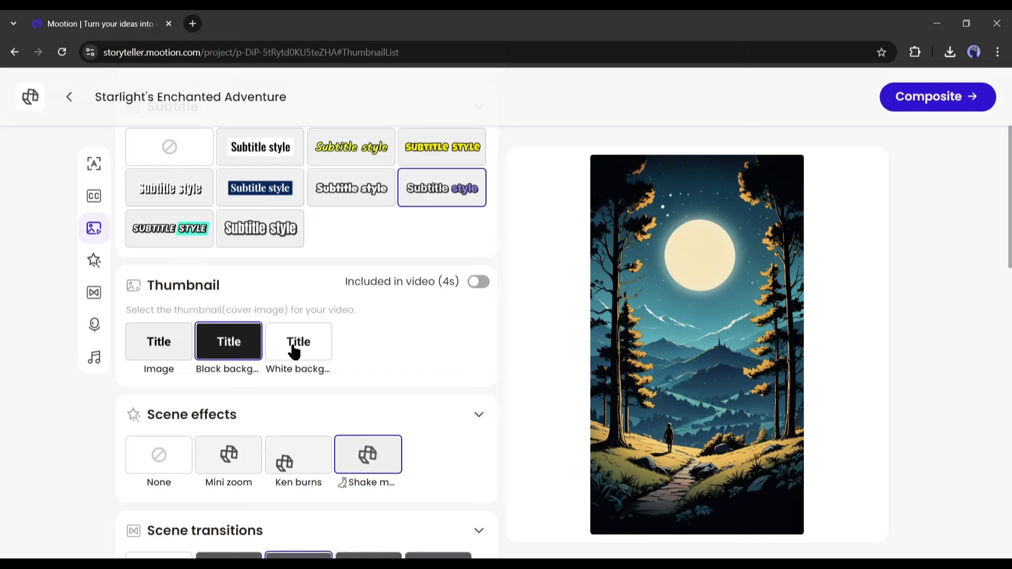
{"action": "left_click", "coordinate": [281, 349]}
{"action": "left_click", "coordinate": [230, 352]}
{"action": "left_click", "coordinate": [168, 351]}
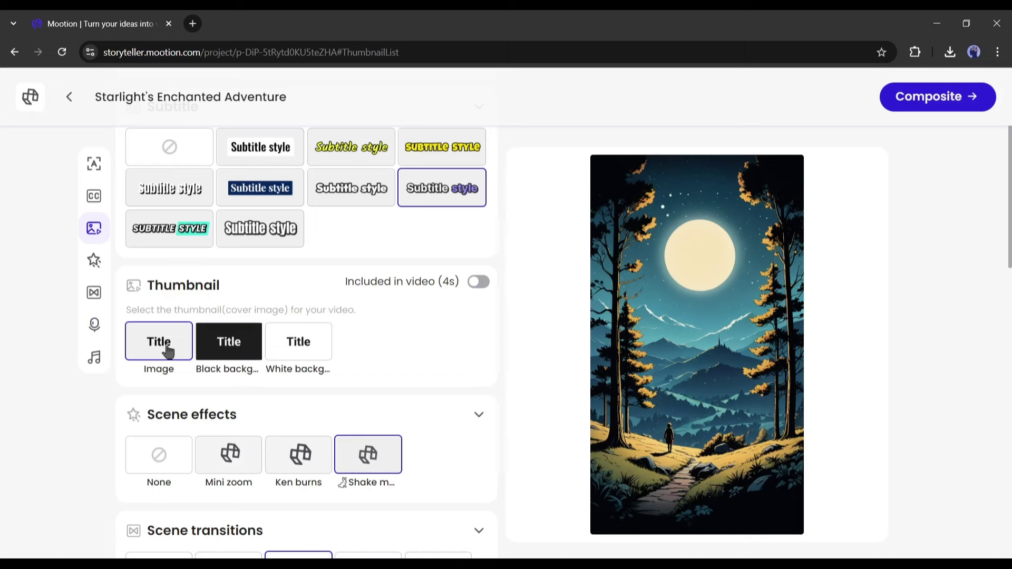
Review the scene effects, try the fade transition, and set the scene transition back to Cross blur
{"action": "scroll", "coordinate": [290, 359], "scroll_direction": "down", "scroll_amount": 2}
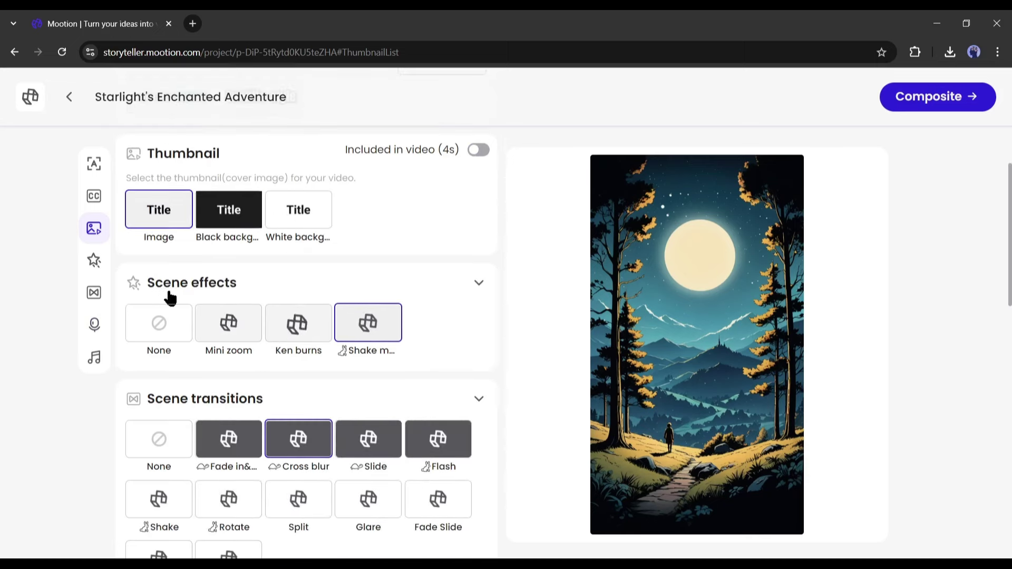
{"action": "triple_click", "coordinate": [227, 288]}
{"action": "left_click", "coordinate": [216, 290]}
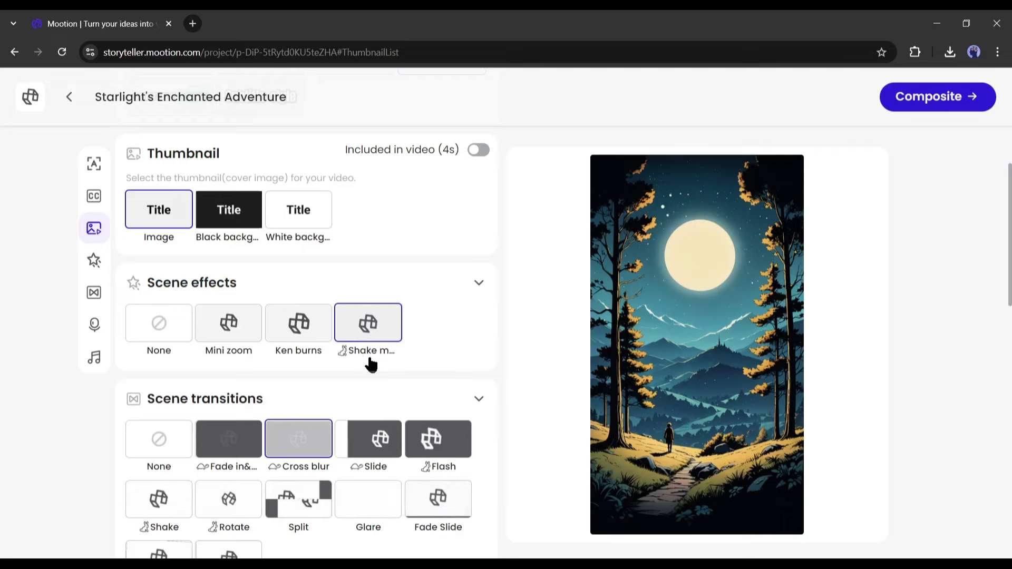
{"action": "scroll", "coordinate": [324, 343], "scroll_direction": "down", "scroll_amount": 3}
{"action": "left_click", "coordinate": [226, 316]}
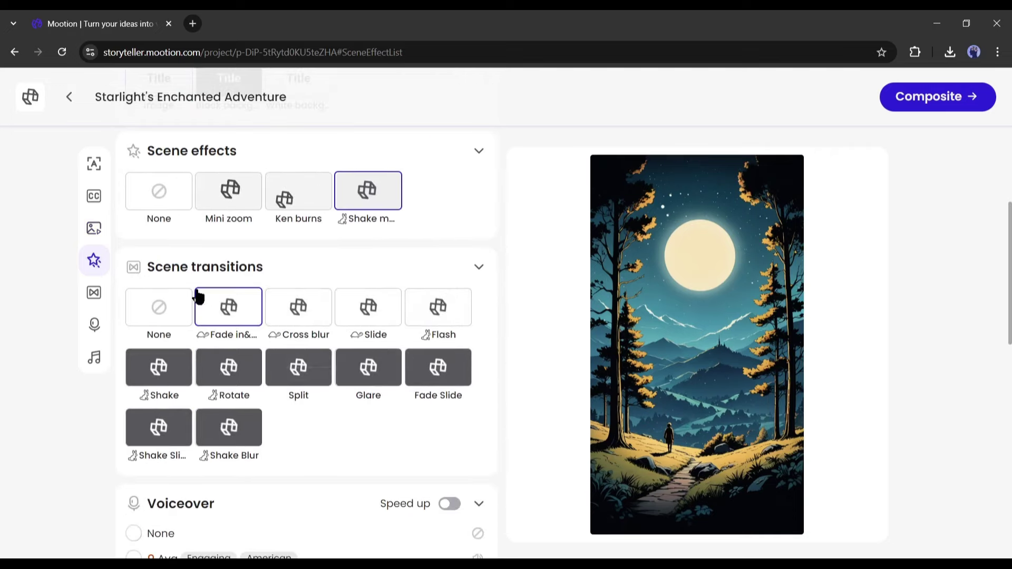
{"action": "left_click_drag", "start_coordinate": [158, 275], "coordinate": [242, 273]}
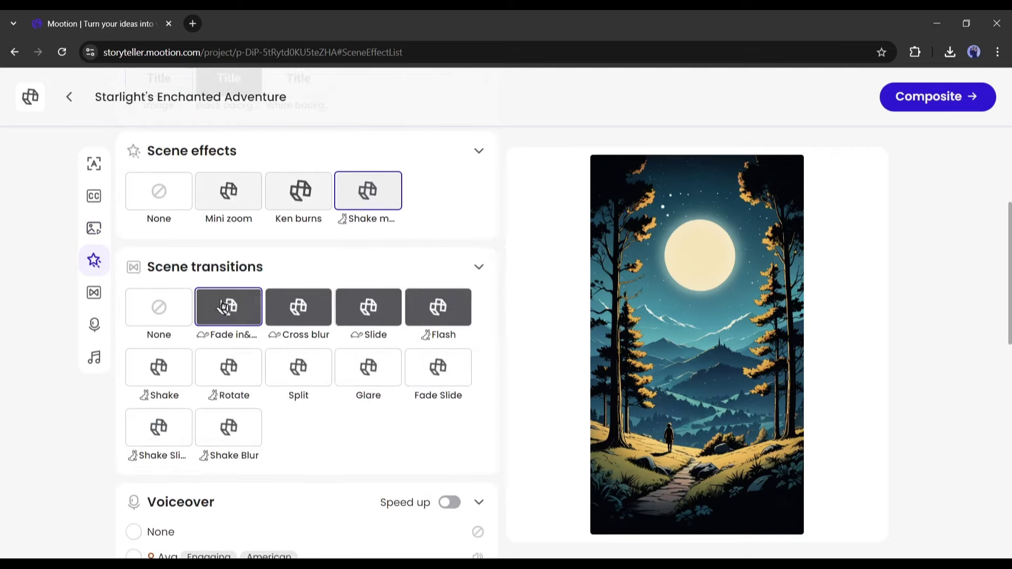
{"action": "left_click", "coordinate": [304, 315]}
Expand the voiceover list and review the available voices, including the Standard and Pro ones
{"action": "scroll", "coordinate": [304, 316], "scroll_direction": "down", "scroll_amount": 5}
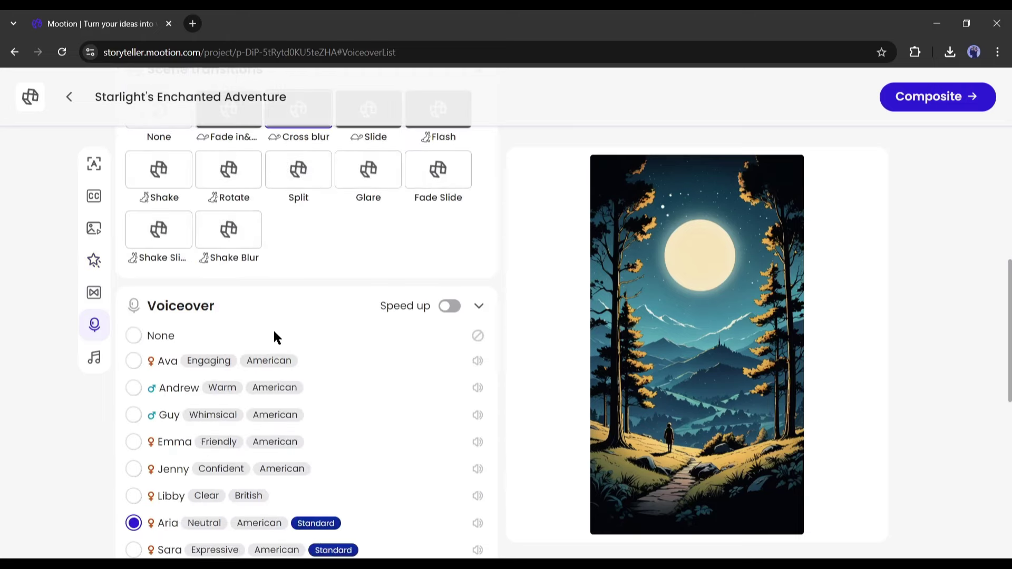
{"action": "scroll", "coordinate": [350, 261], "scroll_direction": "down", "scroll_amount": 3}
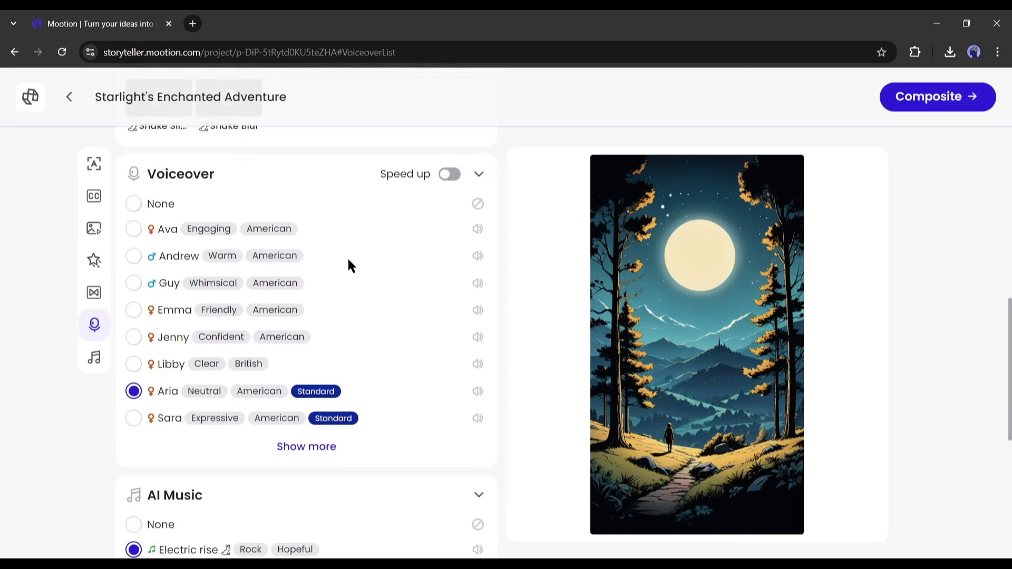
{"action": "left_click", "coordinate": [321, 387]}
{"action": "scroll", "coordinate": [379, 353], "scroll_direction": "down", "scroll_amount": 12}
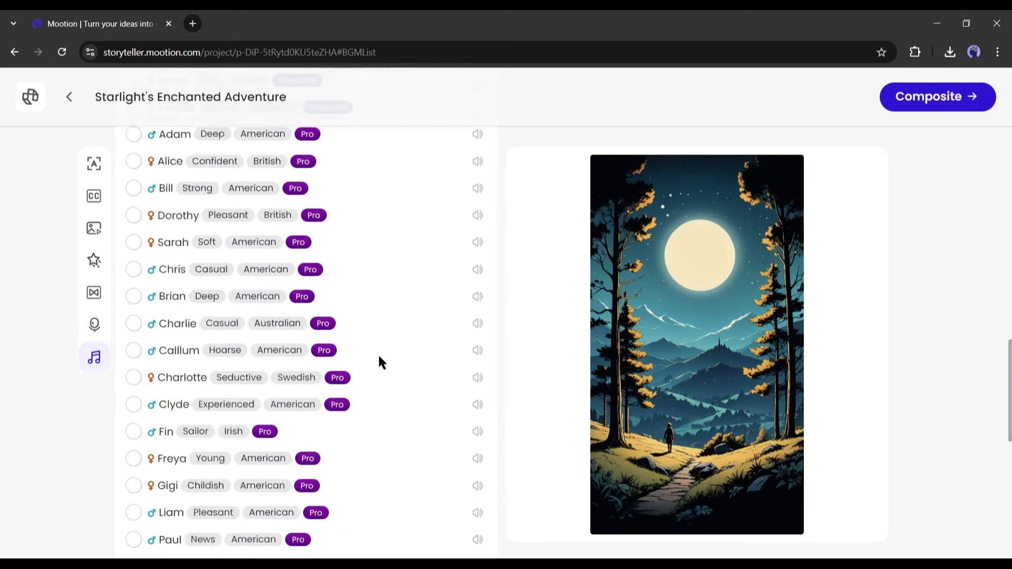
{"action": "scroll", "coordinate": [316, 352], "scroll_direction": "up", "scroll_amount": 4}
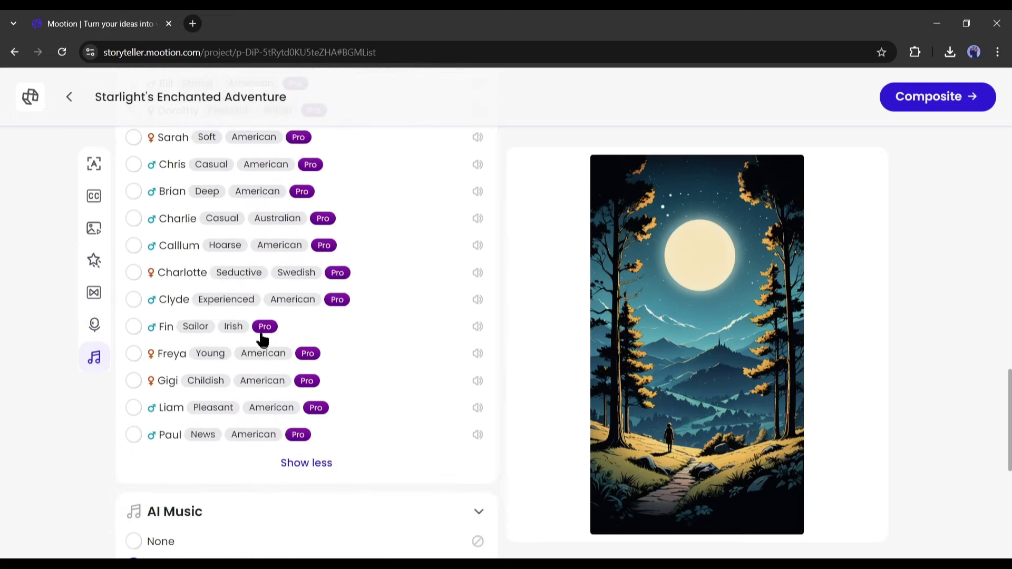
{"action": "scroll", "coordinate": [427, 359], "scroll_direction": "up", "scroll_amount": 1}
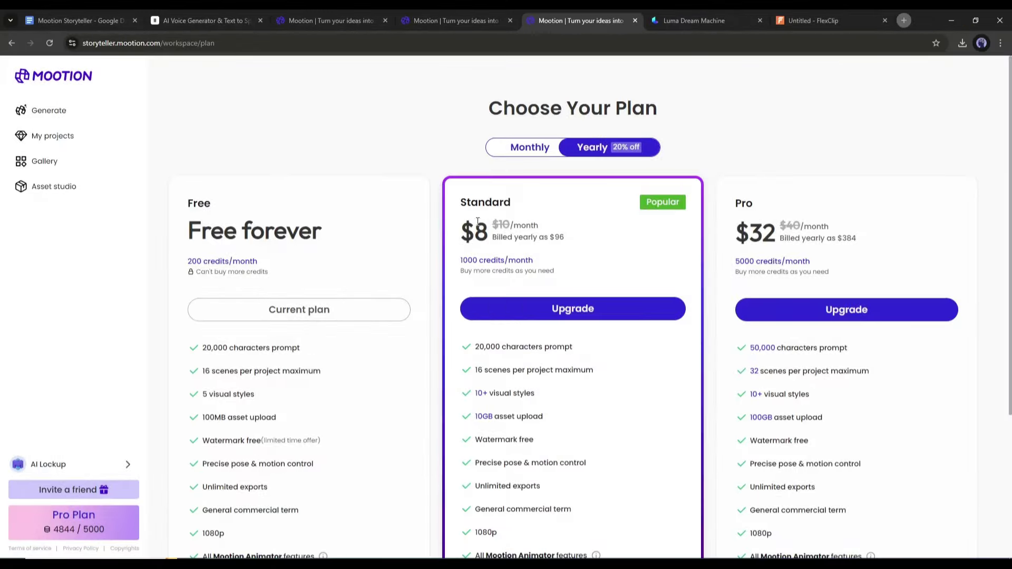
Review the prices, credits and features of the yearly Standard and Pro plans
{"action": "left_click_drag", "start_coordinate": [478, 221], "coordinate": [539, 227]}
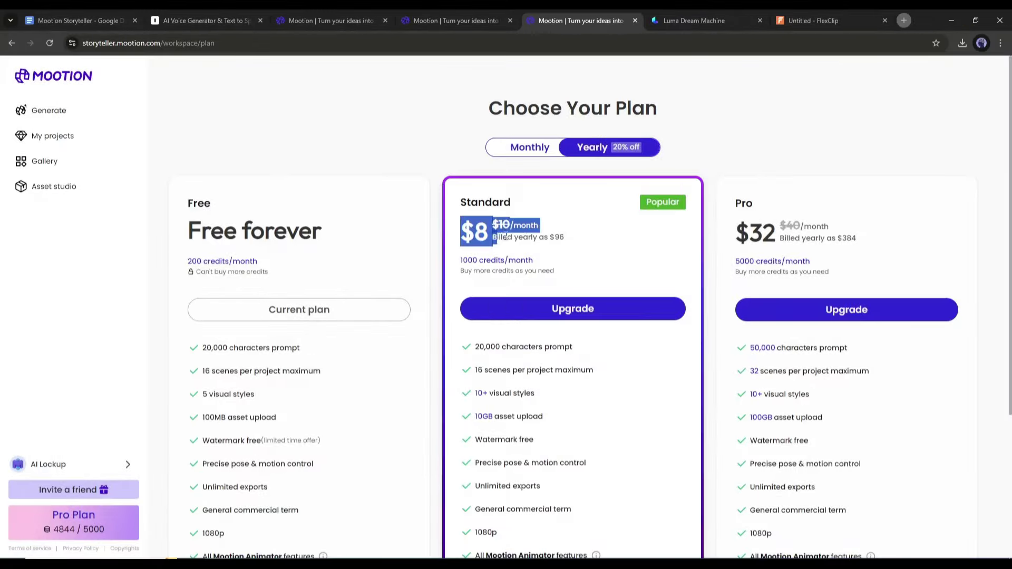
{"action": "left_click", "coordinate": [511, 241]}
{"action": "left_click_drag", "start_coordinate": [459, 263], "coordinate": [572, 510]}
{"action": "left_click", "coordinate": [576, 264]}
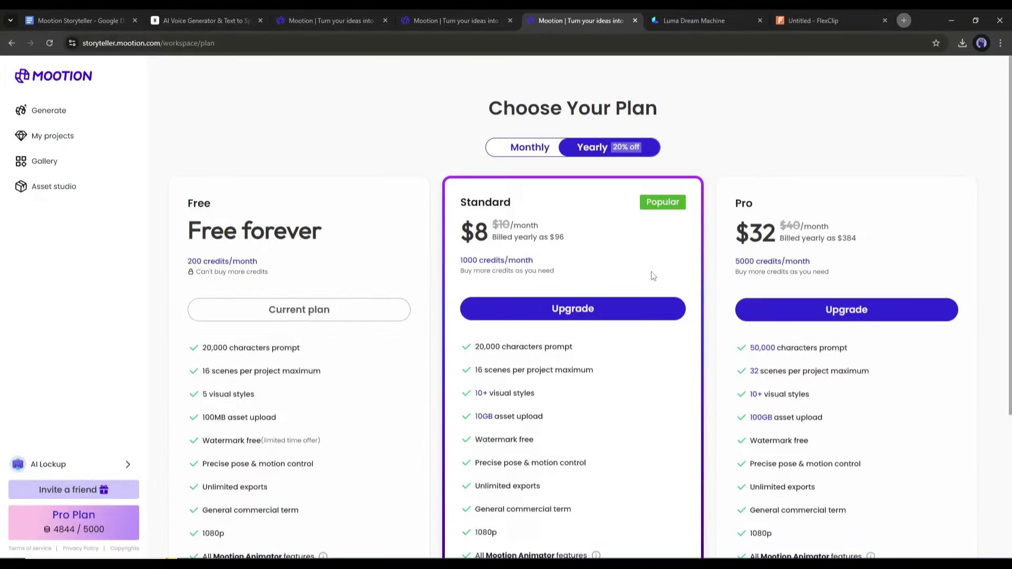
{"action": "scroll", "coordinate": [653, 276], "scroll_direction": "down", "scroll_amount": 2}
{"action": "scroll", "coordinate": [656, 280], "scroll_direction": "up", "scroll_amount": 2}
{"action": "left_click_drag", "start_coordinate": [746, 233], "coordinate": [788, 235]}
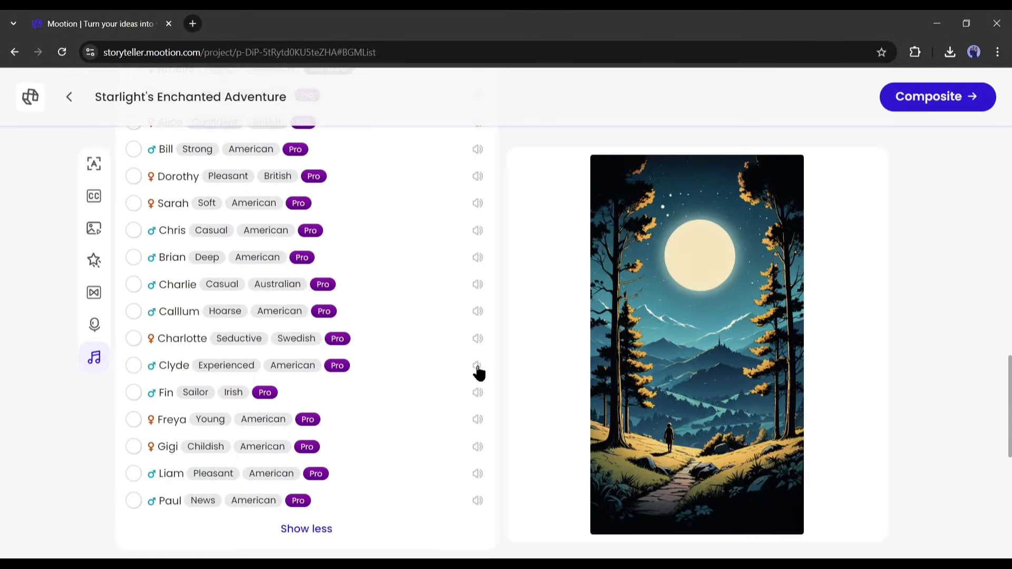
Preview a sample from the voiceover list and review the AI music tracks
{"action": "scroll", "coordinate": [427, 341], "scroll_direction": "up", "scroll_amount": 1}
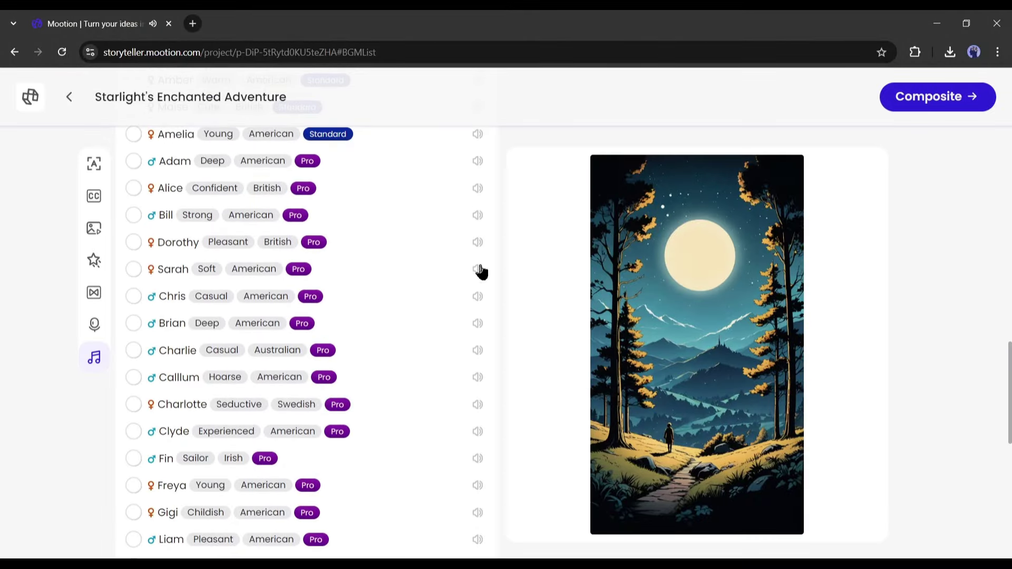
{"action": "scroll", "coordinate": [401, 290], "scroll_direction": "up", "scroll_amount": 1}
{"action": "scroll", "coordinate": [402, 293], "scroll_direction": "down", "scroll_amount": 1}
{"action": "left_click", "coordinate": [425, 269]}
{"action": "scroll", "coordinate": [384, 355], "scroll_direction": "up", "scroll_amount": 3}
{"action": "scroll", "coordinate": [388, 358], "scroll_direction": "down", "scroll_amount": 10}
{"action": "scroll", "coordinate": [369, 343], "scroll_direction": "up", "scroll_amount": 1}
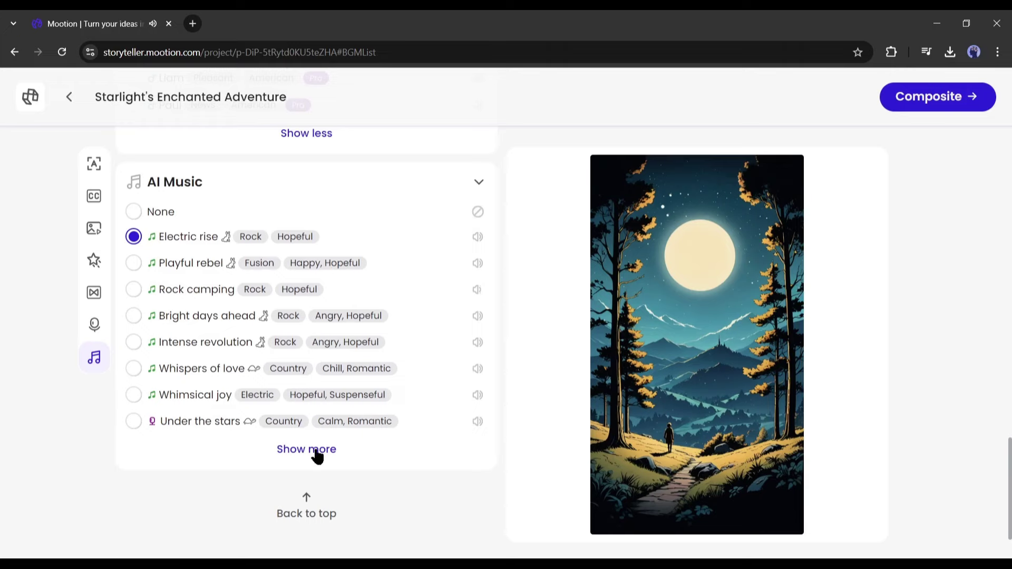
Composite the video with the chosen style settings
{"action": "scroll", "coordinate": [373, 315], "scroll_direction": "up", "scroll_amount": 20}
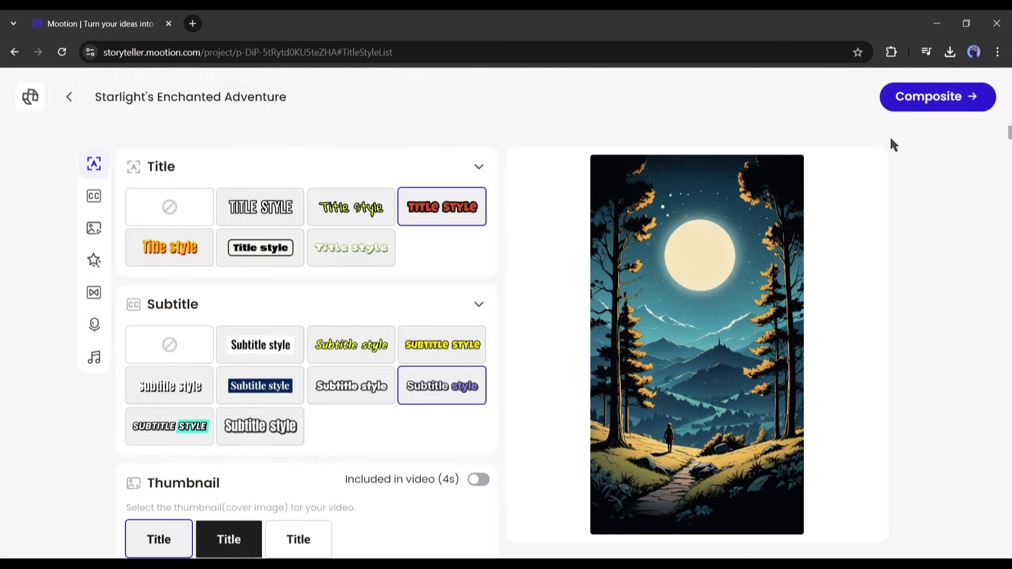
{"action": "left_click", "coordinate": [939, 98]}
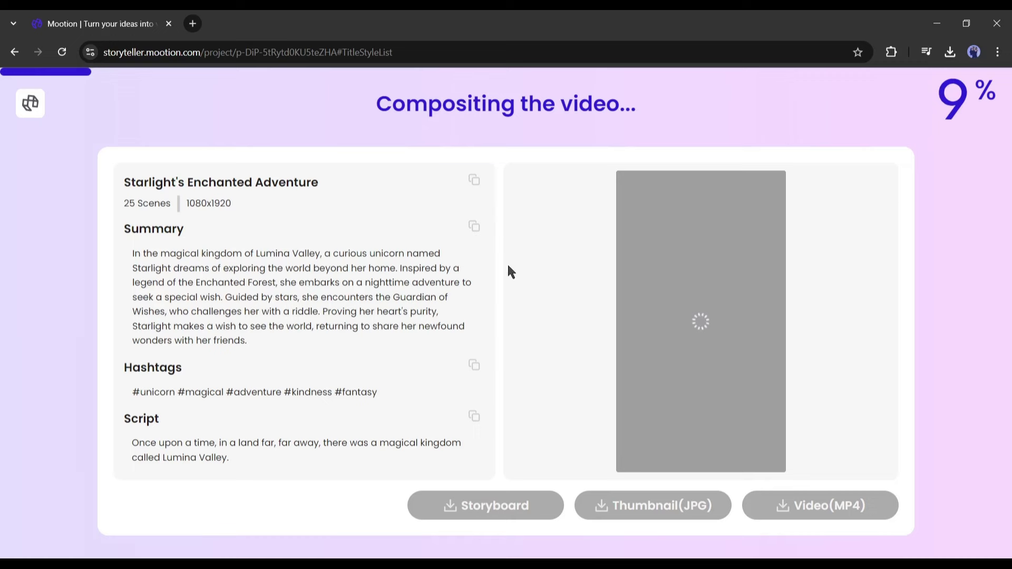
Review the generated title, summary, hashtags, script and prompt while the video is compositing
{"action": "left_click_drag", "start_coordinate": [129, 179], "coordinate": [319, 182]}
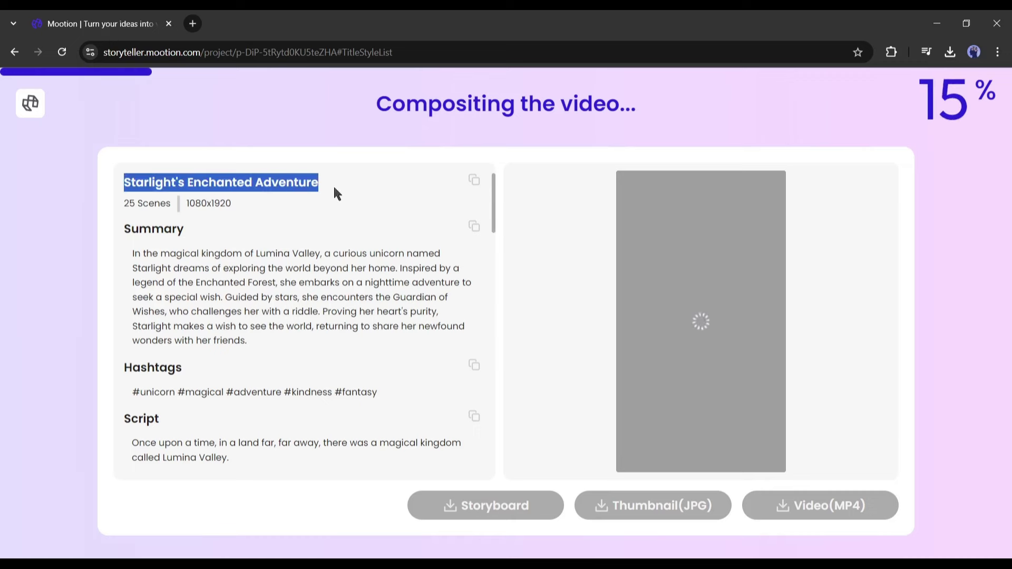
{"action": "left_click", "coordinate": [264, 182]}
{"action": "scroll", "coordinate": [177, 232], "scroll_direction": "down", "scroll_amount": 1}
{"action": "left_click_drag", "start_coordinate": [133, 188], "coordinate": [227, 275]}
{"action": "left_click", "coordinate": [185, 261]}
{"action": "scroll", "coordinate": [210, 270], "scroll_direction": "down", "scroll_amount": 1}
{"action": "left_click_drag", "start_coordinate": [126, 255], "coordinate": [326, 269]}
{"action": "left_click", "coordinate": [248, 325]}
{"action": "scroll", "coordinate": [247, 325], "scroll_direction": "down", "scroll_amount": 12}
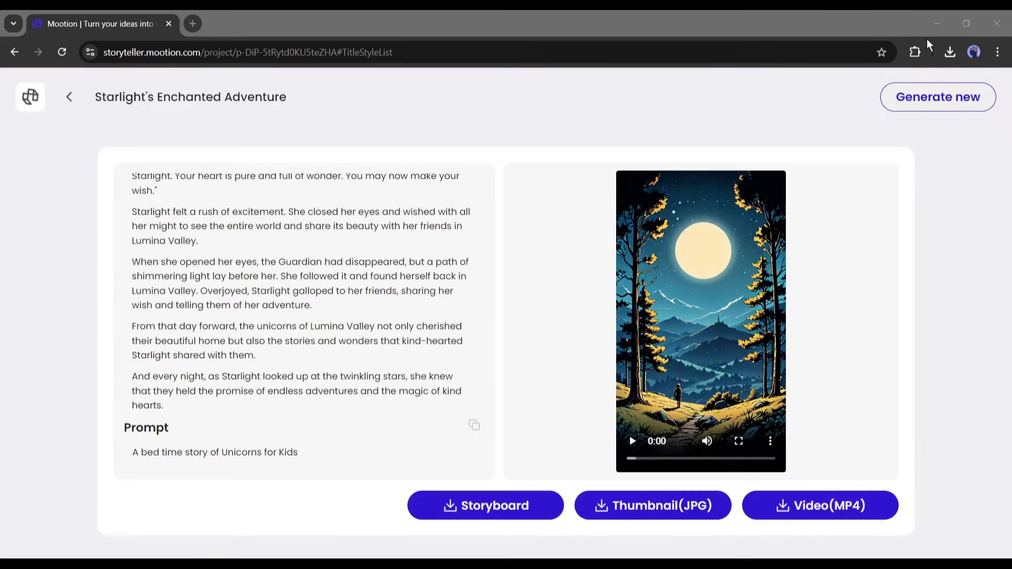
Play the composited video to check its scenes, voiceover and subtitles
{"action": "left_click", "coordinate": [916, 23]}
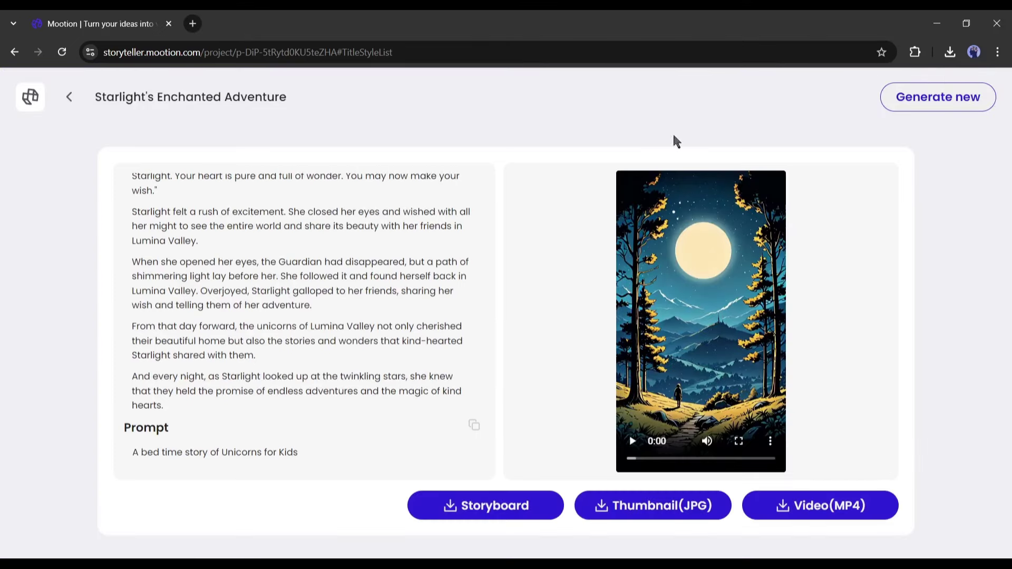
{"action": "left_click", "coordinate": [635, 442]}
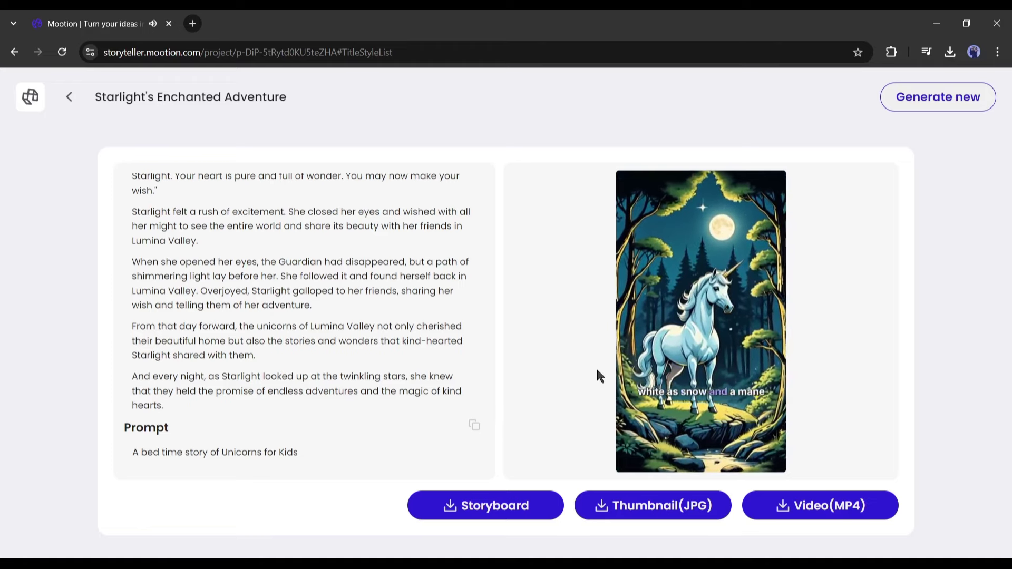
{"action": "left_click", "coordinate": [507, 19]}
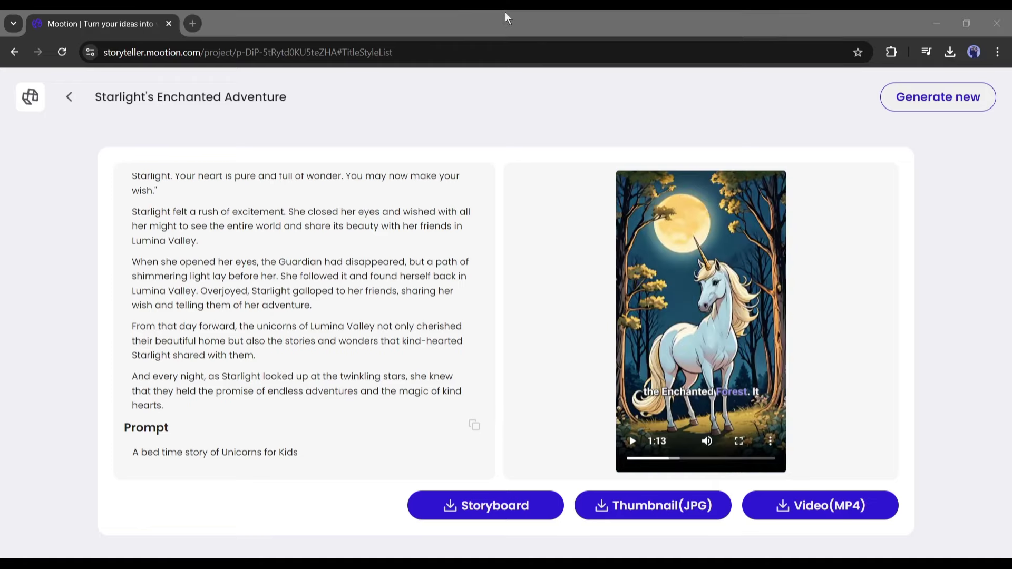
Download the video as MP4, the thumbnail as JPG and the storyboard, checking the thumbnail image
{"action": "left_click", "coordinate": [801, 511]}
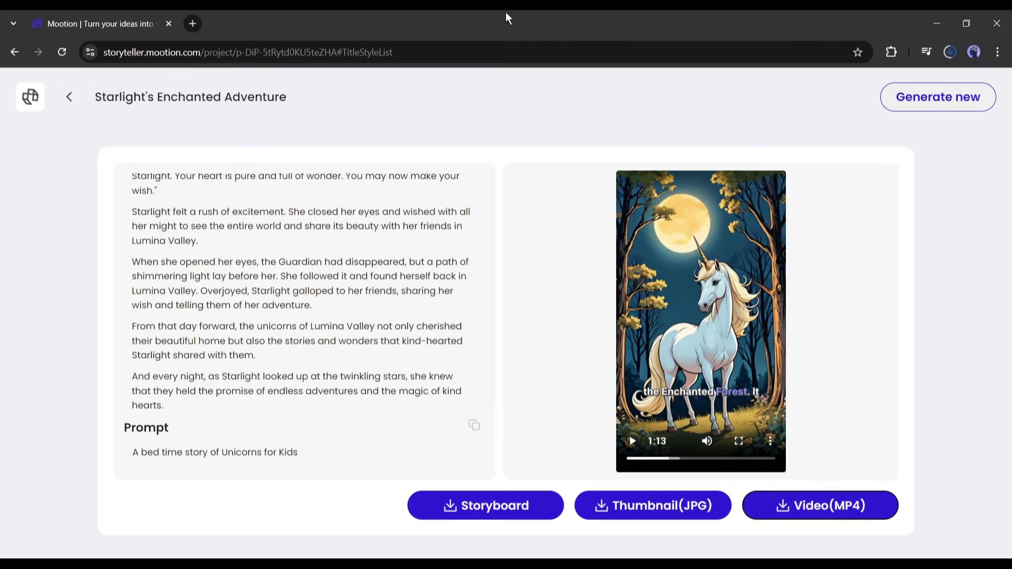
{"action": "left_click", "coordinate": [605, 505]}
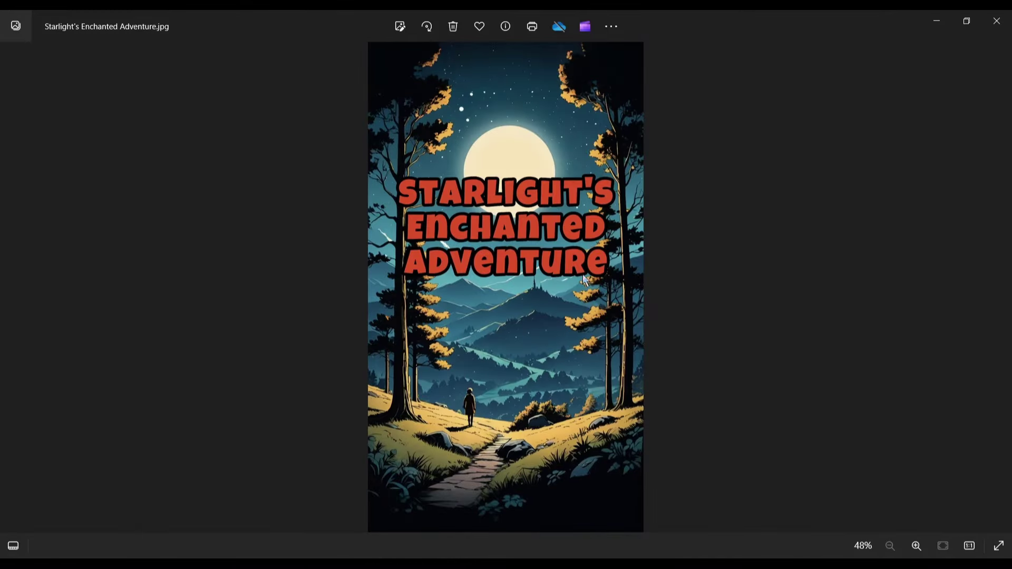
{"action": "left_click", "coordinate": [997, 21]}
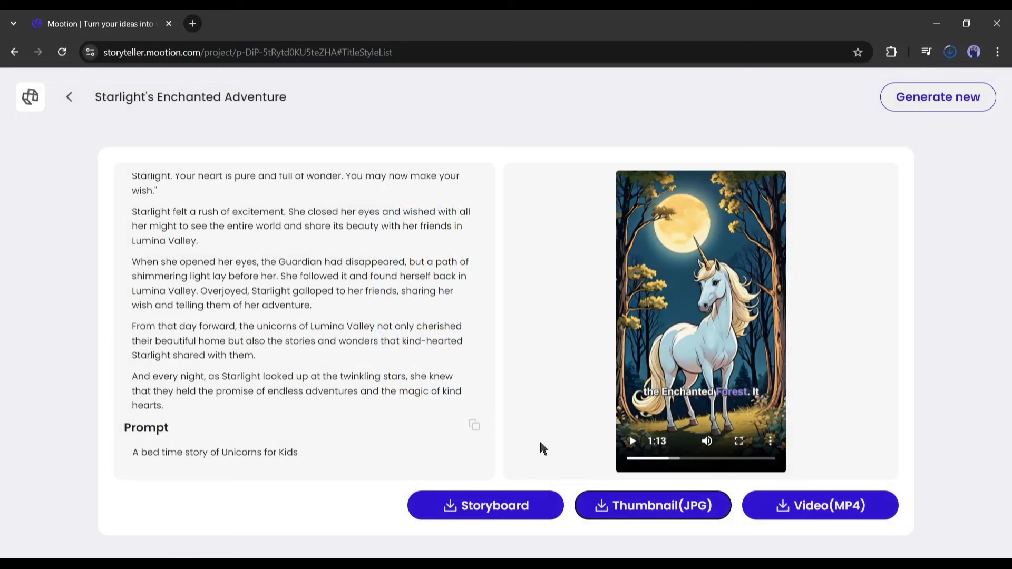
{"action": "left_click", "coordinate": [461, 505]}
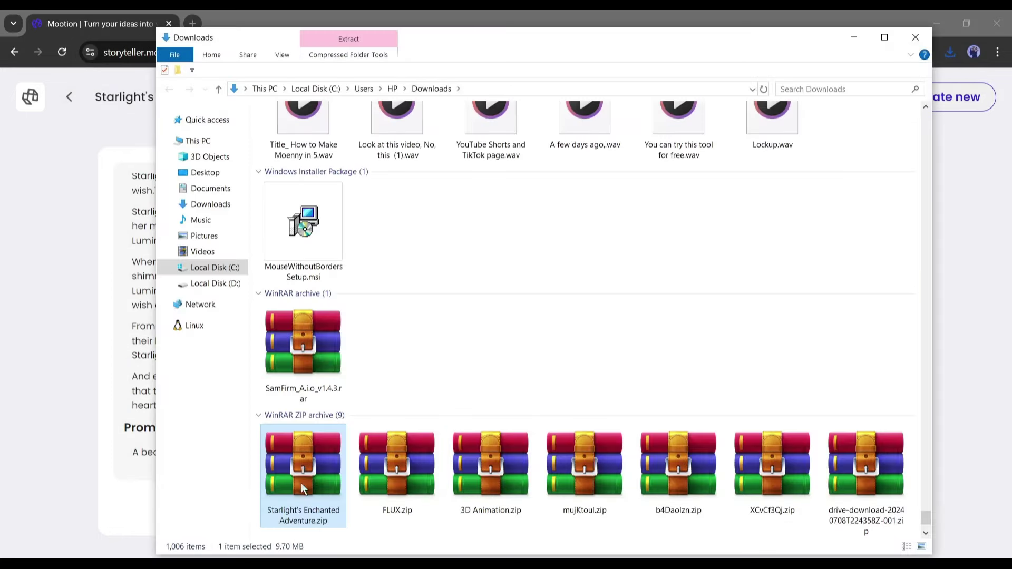
Extract the storyboard archive Starlight's Enchanted Adventure.zip in Downloads and open the extracted folder
{"action": "right_click", "coordinate": [311, 480]}
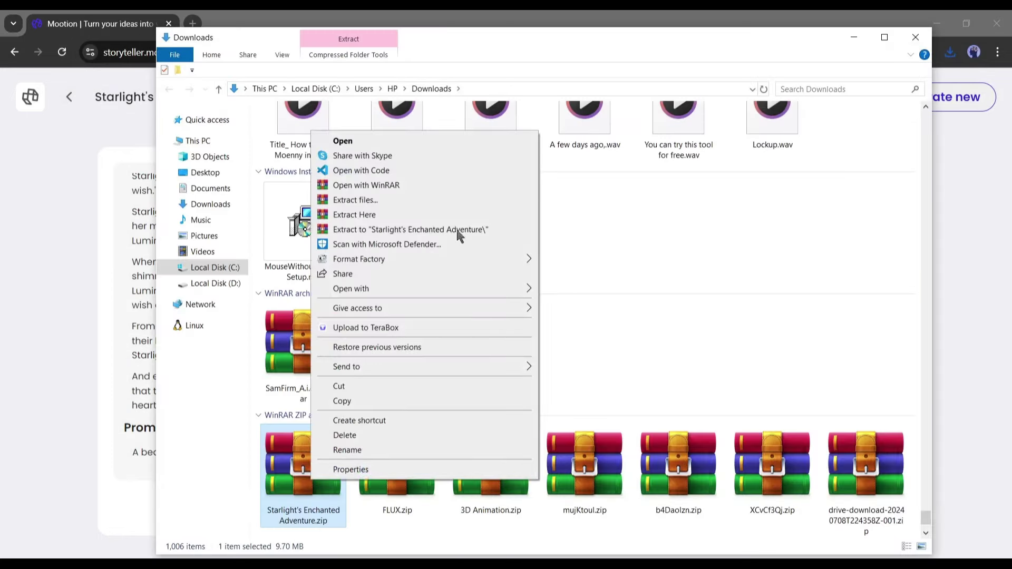
{"action": "left_click", "coordinate": [391, 211]}
{"action": "left_click", "coordinate": [881, 39]}
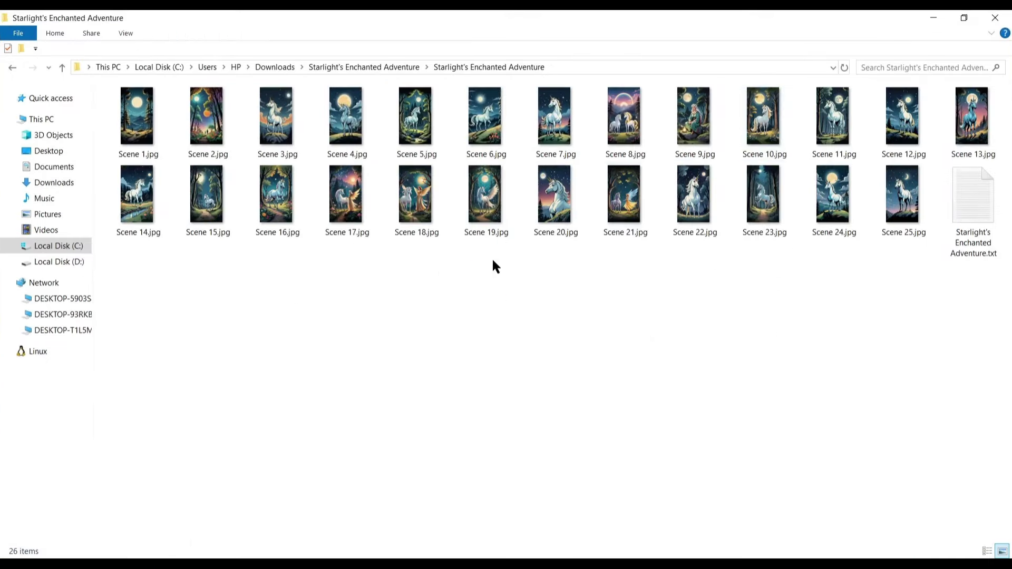
Enlarge the folder's file thumbnails and look through the extracted scene images
{"action": "right_click", "coordinate": [496, 267]}
{"action": "mouse_move", "coordinate": [515, 279]}
{"action": "left_click", "coordinate": [654, 280]}
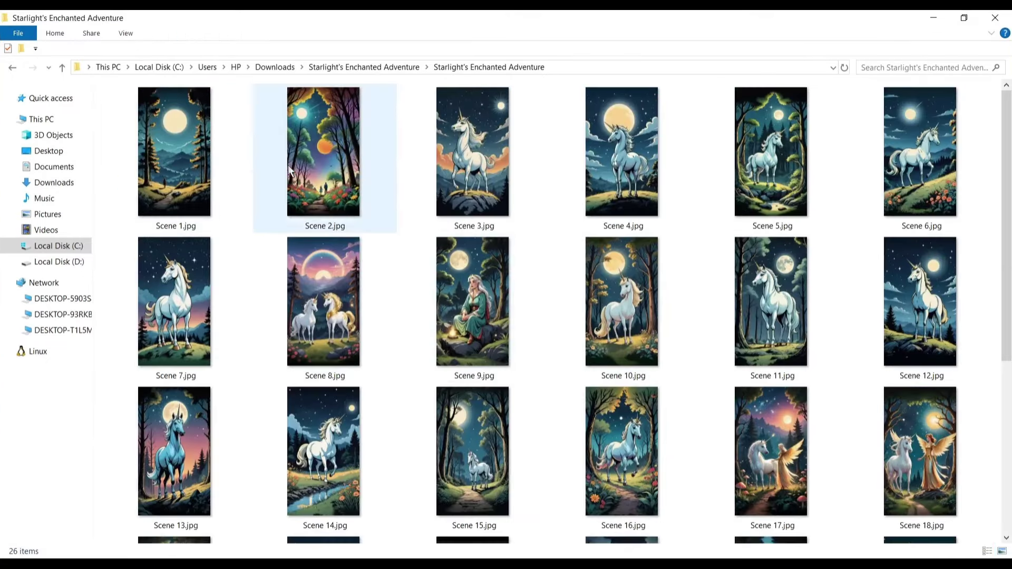
{"action": "scroll", "coordinate": [622, 316], "scroll_direction": "down", "scroll_amount": 5}
Open Starlight's Enchanted Adventure.txt and review its summary, hashtags and script
{"action": "double_click", "coordinate": [364, 446]}
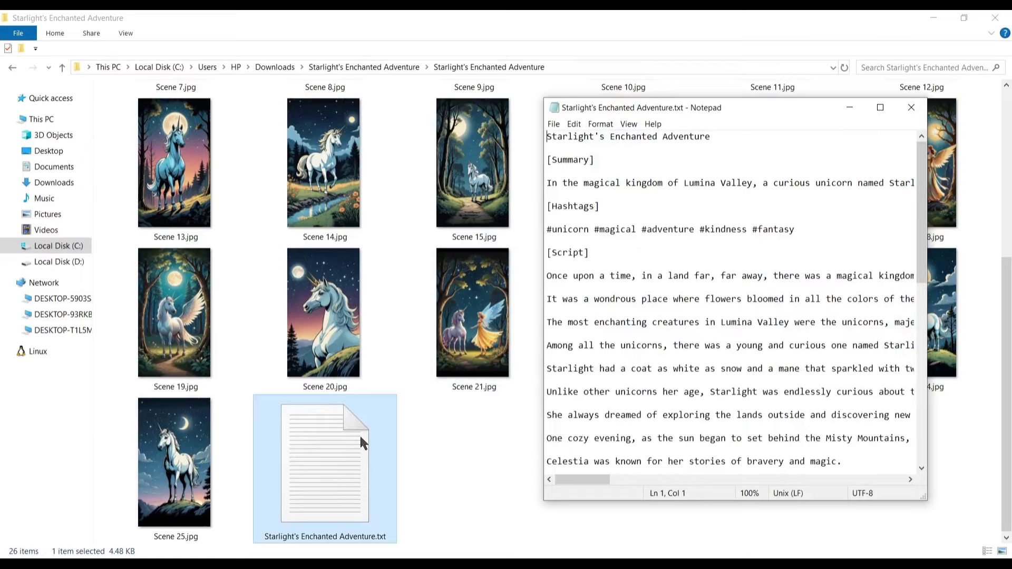
{"action": "scroll", "coordinate": [691, 248], "scroll_direction": "down", "scroll_amount": 6}
{"action": "scroll", "coordinate": [734, 237], "scroll_direction": "up", "scroll_amount": 3}
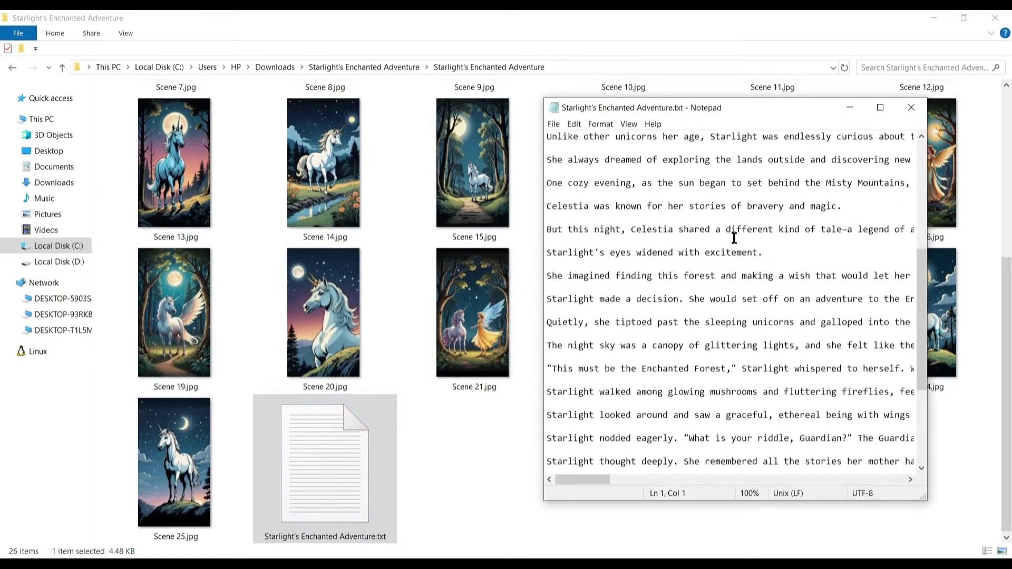
Close the story's text file and the extracted storyboard folder, and return to Mootion in the browser
{"action": "scroll", "coordinate": [734, 237], "scroll_direction": "up", "scroll_amount": 5}
{"action": "left_click", "coordinate": [911, 107]}
{"action": "left_click", "coordinate": [996, 18]}
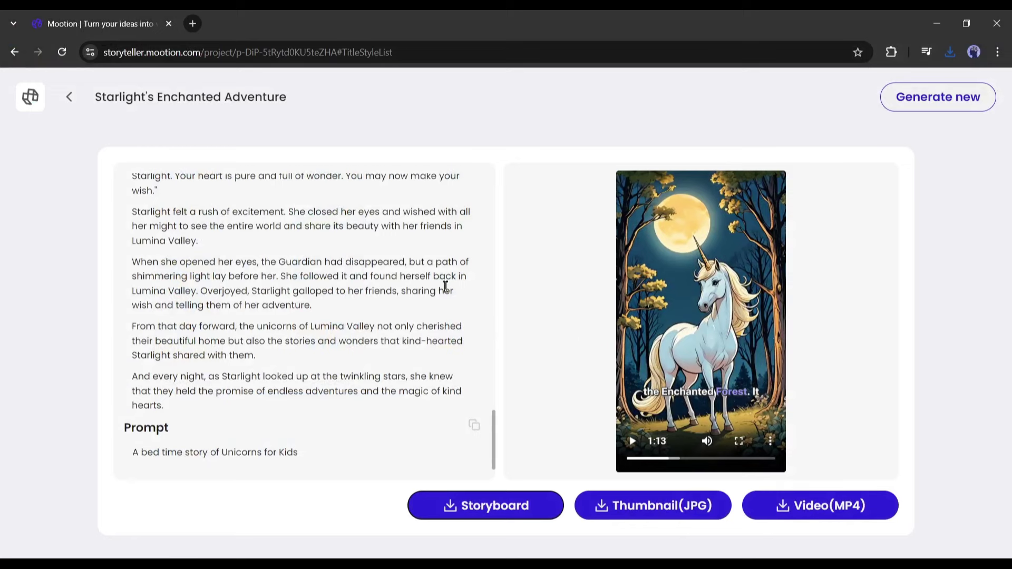
Leave the finished unicorn project and start a new story project that uses your own content
{"action": "left_click", "coordinate": [923, 108]}
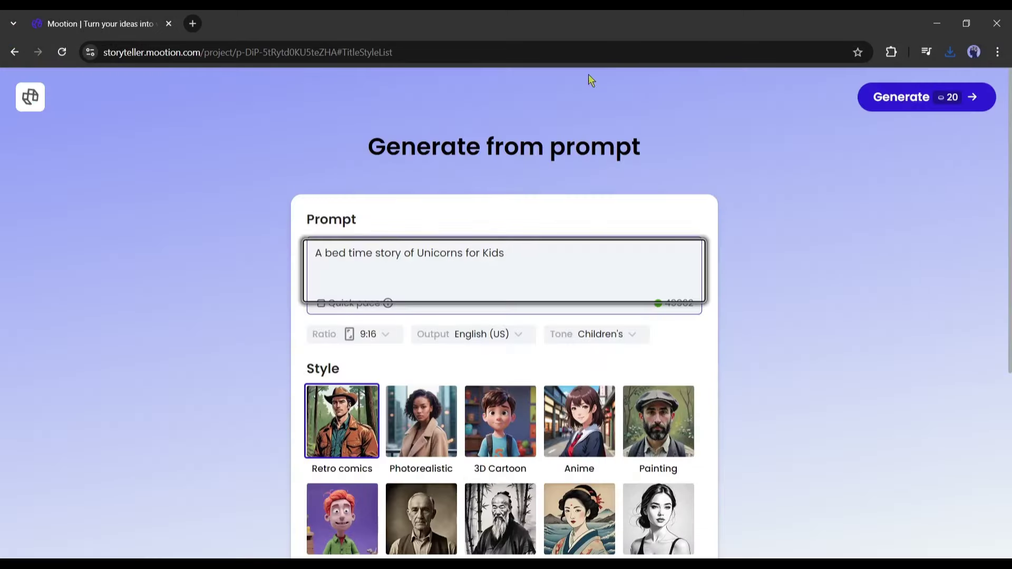
{"action": "left_click", "coordinate": [29, 97]}
{"action": "left_click", "coordinate": [762, 298]}
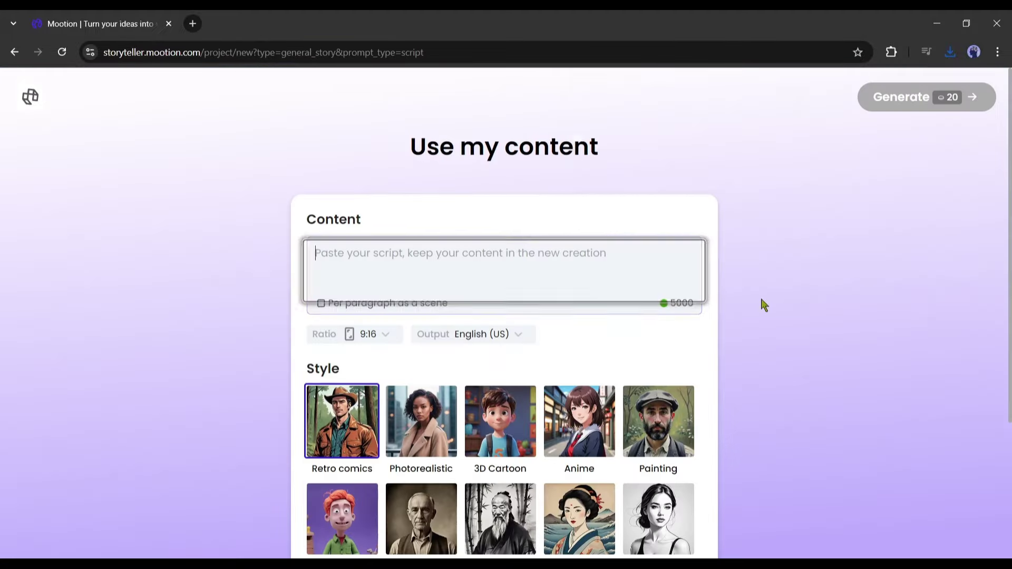
Paste the copied story script as the content, choose the Photorealistic style and generate the storyboard
{"action": "key", "text": "ctrl+v"}
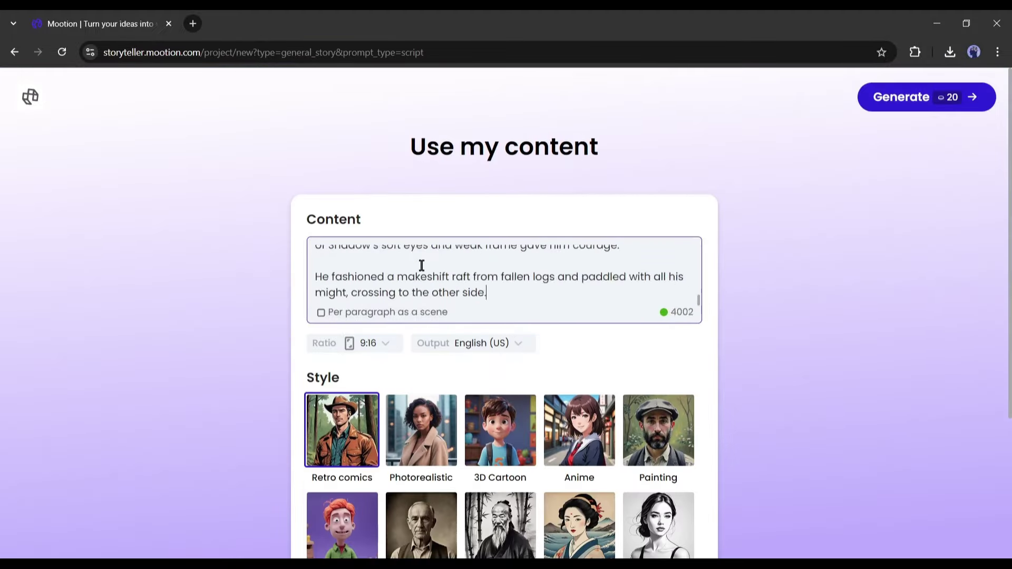
{"action": "scroll", "coordinate": [583, 250], "scroll_direction": "down", "scroll_amount": 7}
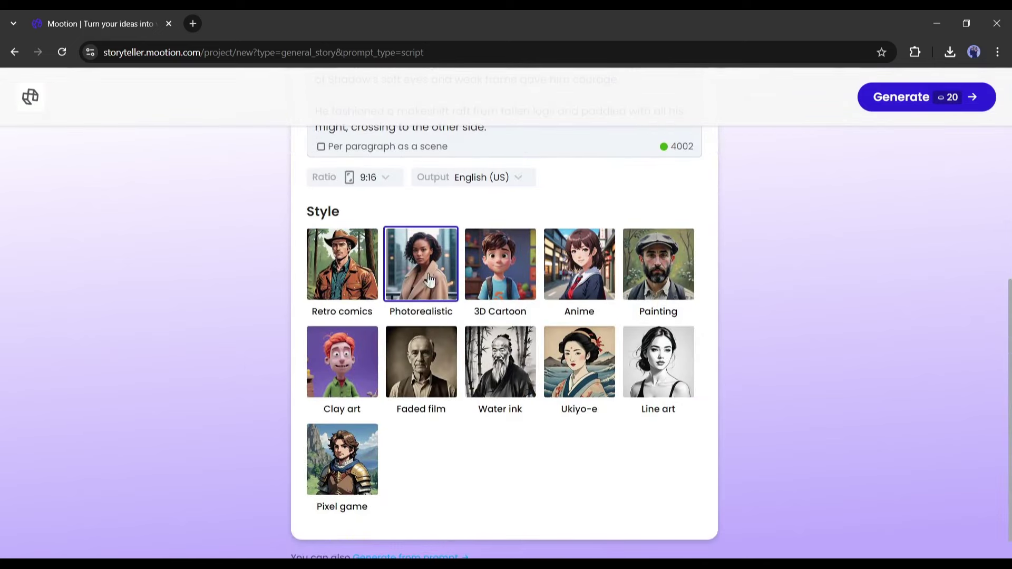
{"action": "scroll", "coordinate": [566, 390], "scroll_direction": "up", "scroll_amount": 7}
{"action": "left_click", "coordinate": [873, 96]}
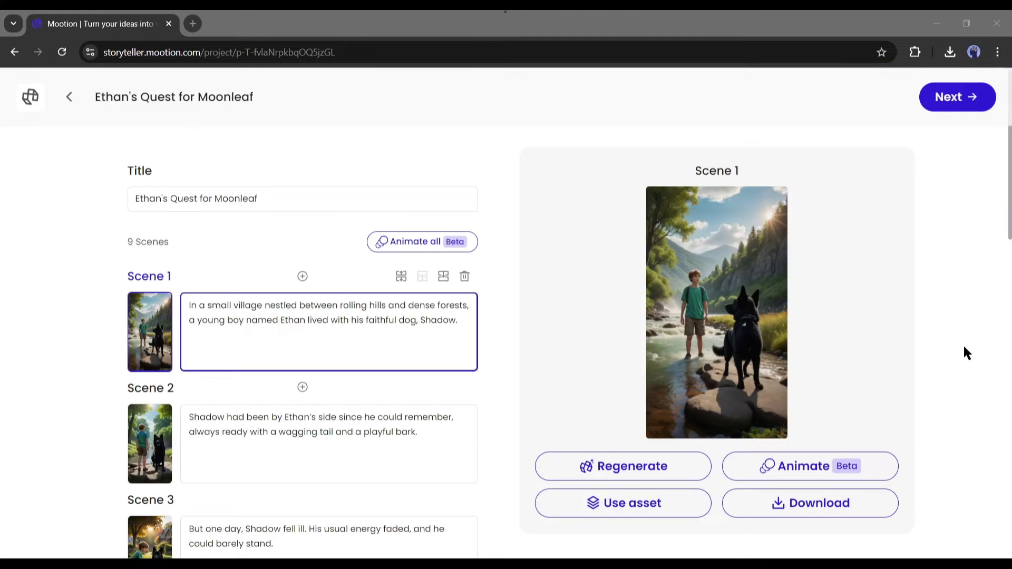
Review the generated scenes of Ethan's Quest for Moonleaf, animate all of them and continue to the video styling options
{"action": "scroll", "coordinate": [296, 355], "scroll_direction": "down", "scroll_amount": 12}
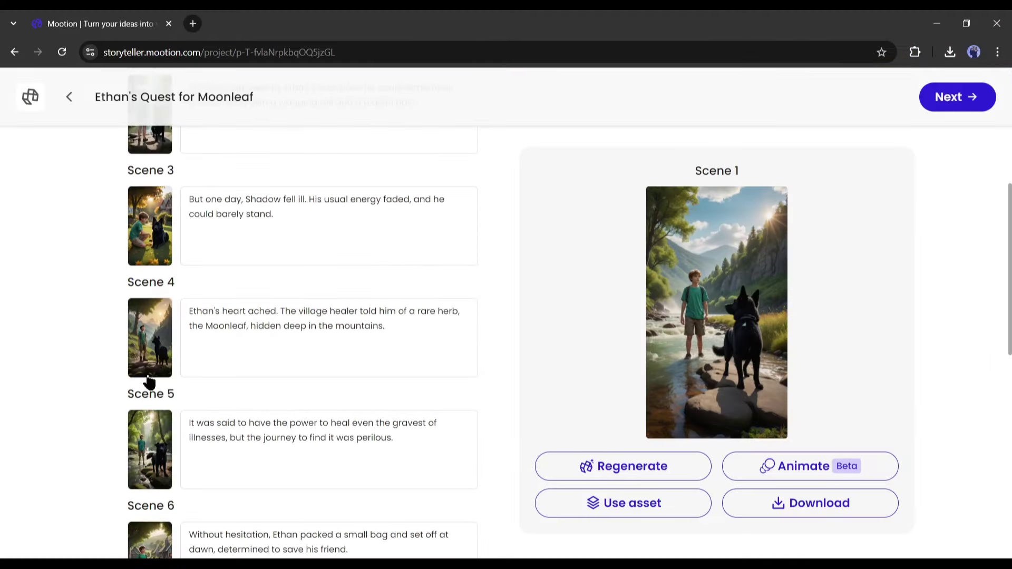
{"action": "scroll", "coordinate": [137, 442], "scroll_direction": "down", "scroll_amount": 3}
{"action": "scroll", "coordinate": [138, 442], "scroll_direction": "up", "scroll_amount": 20}
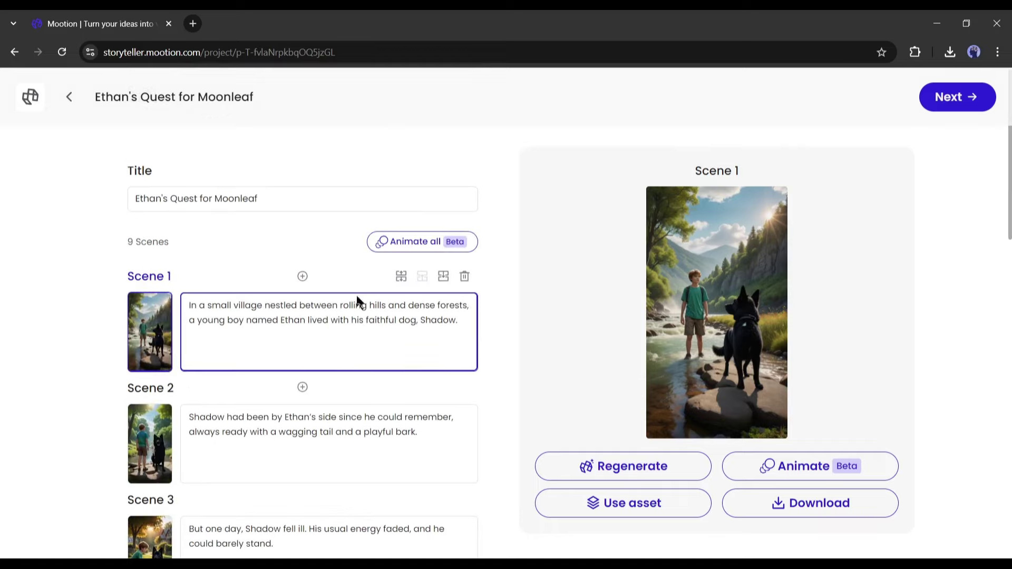
{"action": "left_click", "coordinate": [421, 241]}
{"action": "left_click", "coordinate": [561, 356]}
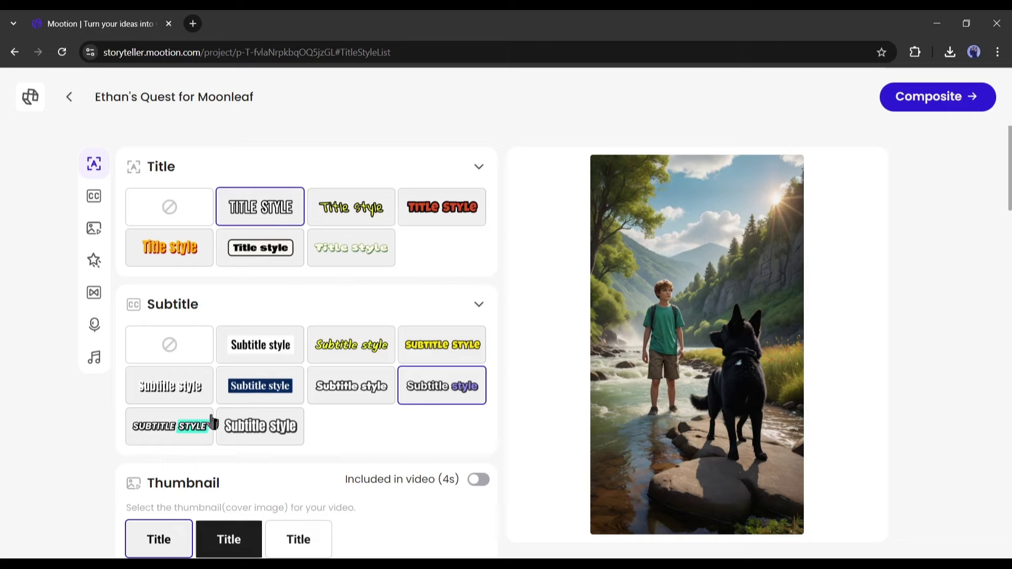
Go through the styling options down to the background music, pick a track and composite the video
{"action": "scroll", "coordinate": [213, 422], "scroll_direction": "down", "scroll_amount": 7}
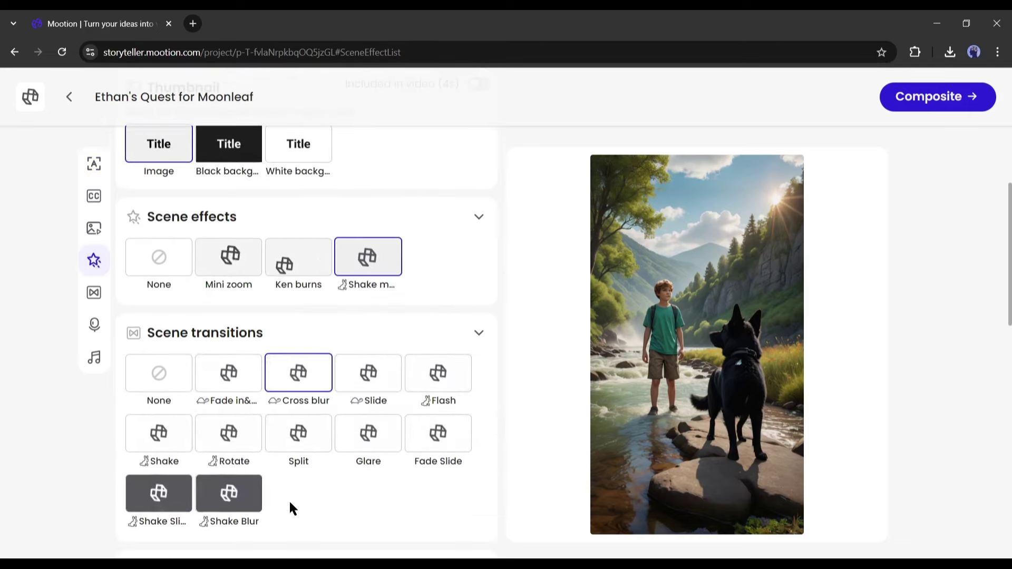
{"action": "scroll", "coordinate": [293, 501], "scroll_direction": "down", "scroll_amount": 10}
{"action": "left_click", "coordinate": [137, 464]}
{"action": "left_click", "coordinate": [928, 100]}
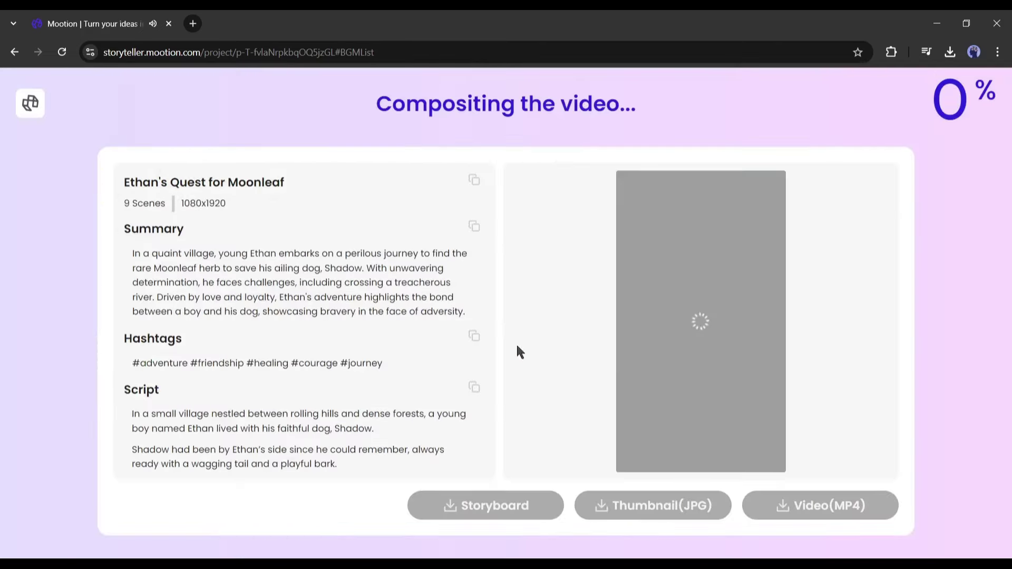